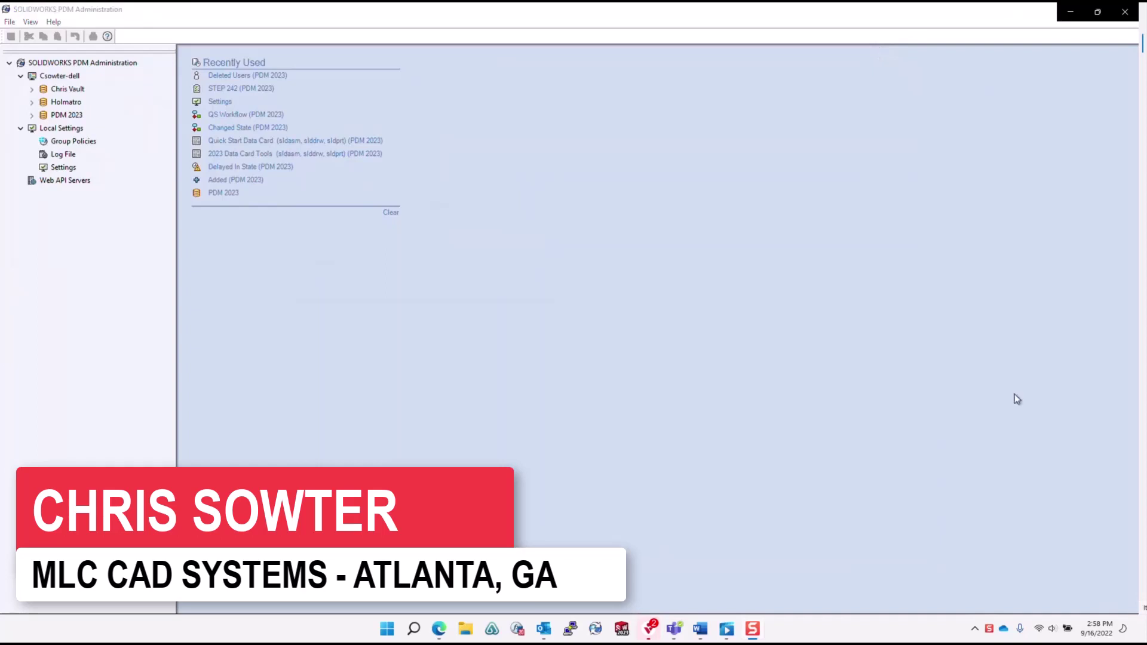
# In Local Settings, enable automatic administration login to the PDM 2023 vault using the stored credentials.
pyautogui.doubleClick(59, 168)
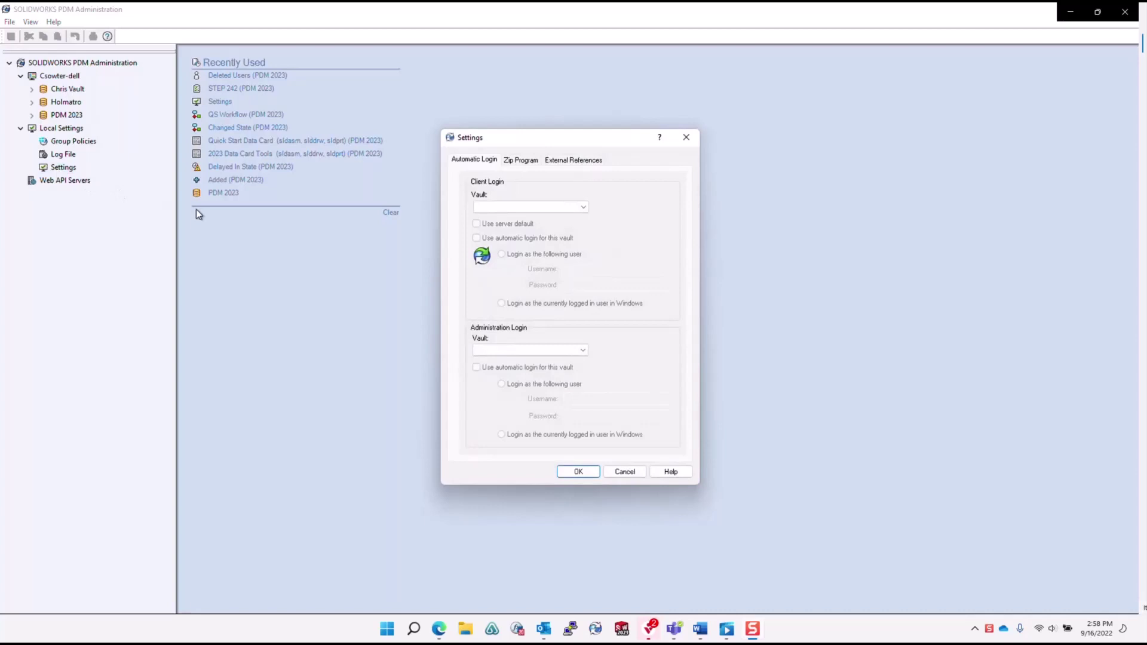
pyautogui.click(492, 349)
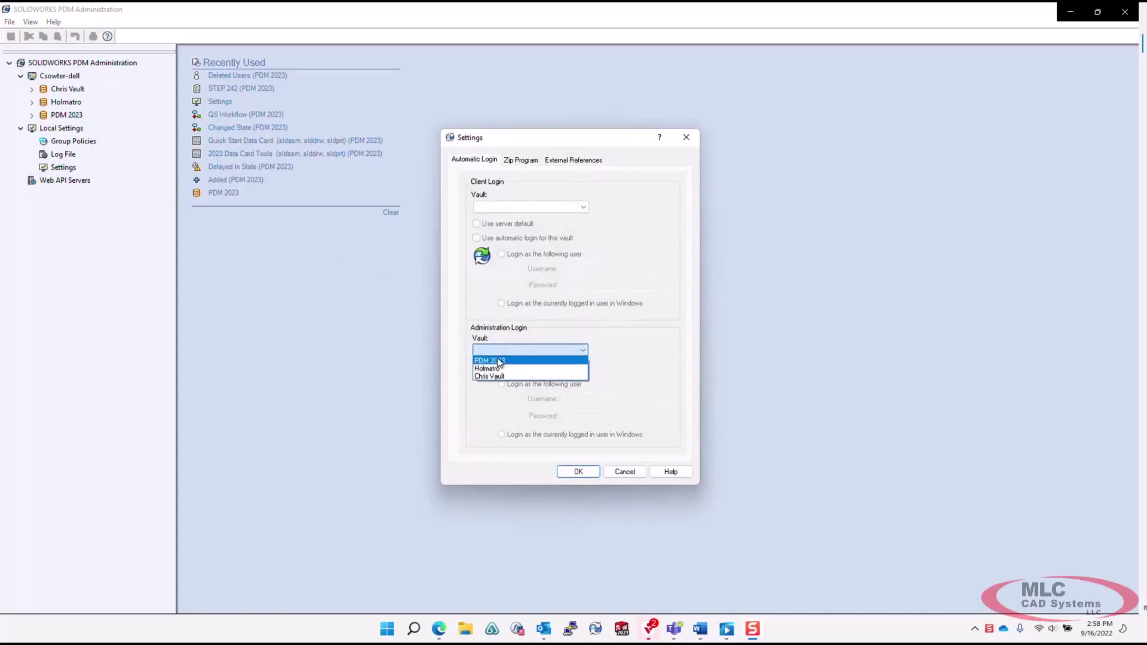
pyautogui.click(499, 361)
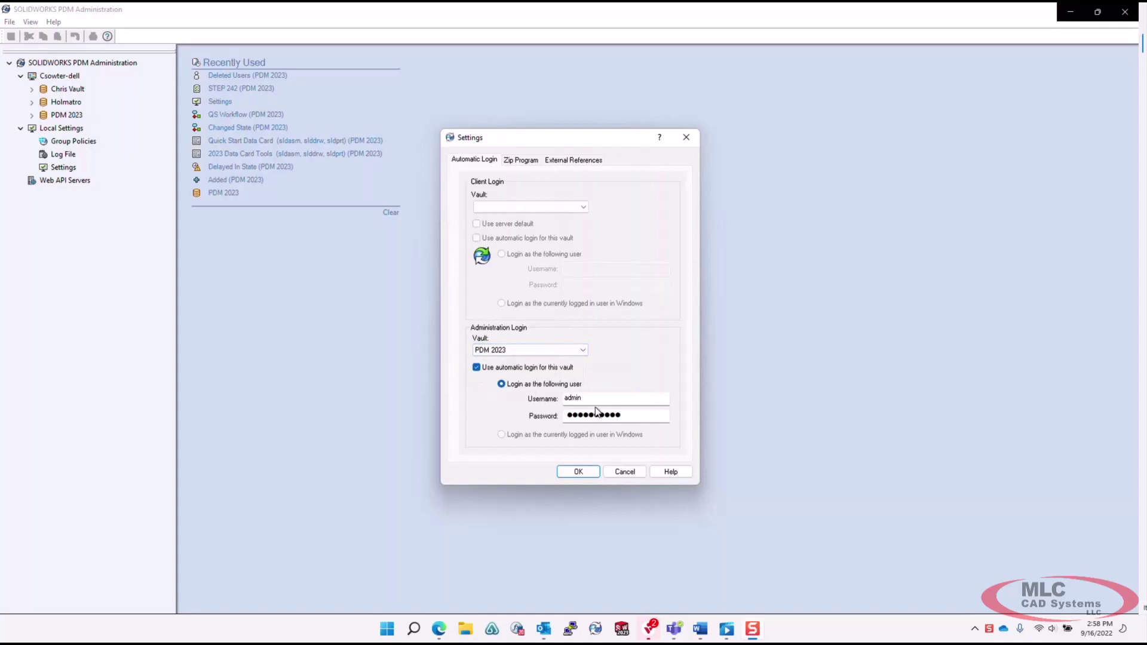
pyautogui.click(584, 475)
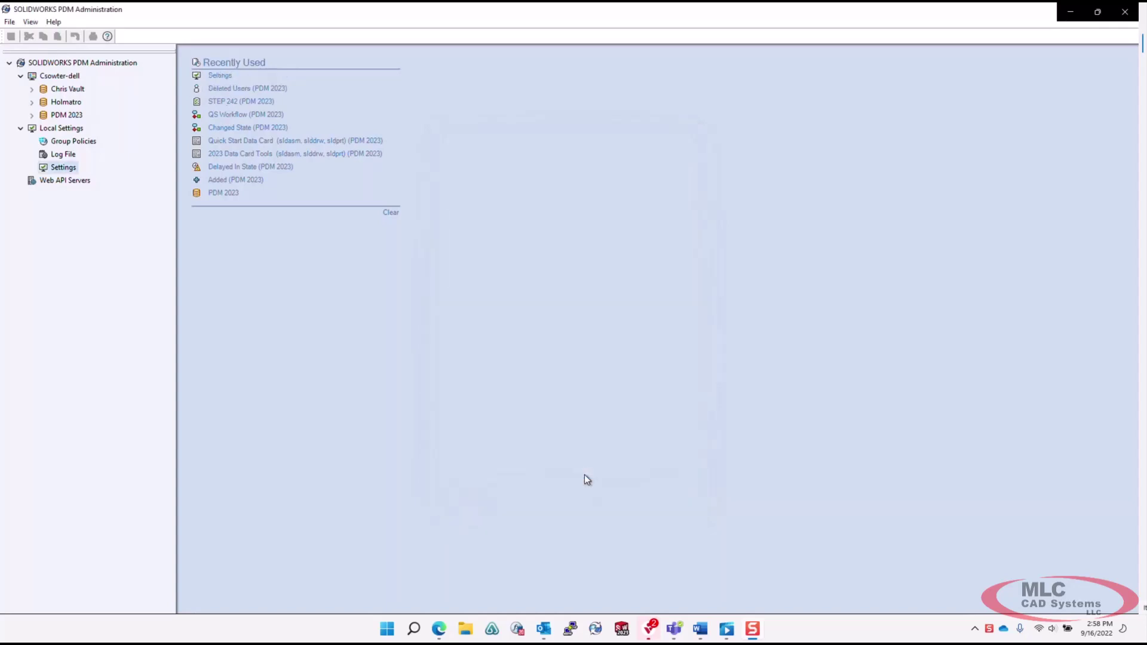
# Review the STEP 242 task's execution method, which runs on the initiating computer, and close it unchanged.
pyautogui.click(31, 115)
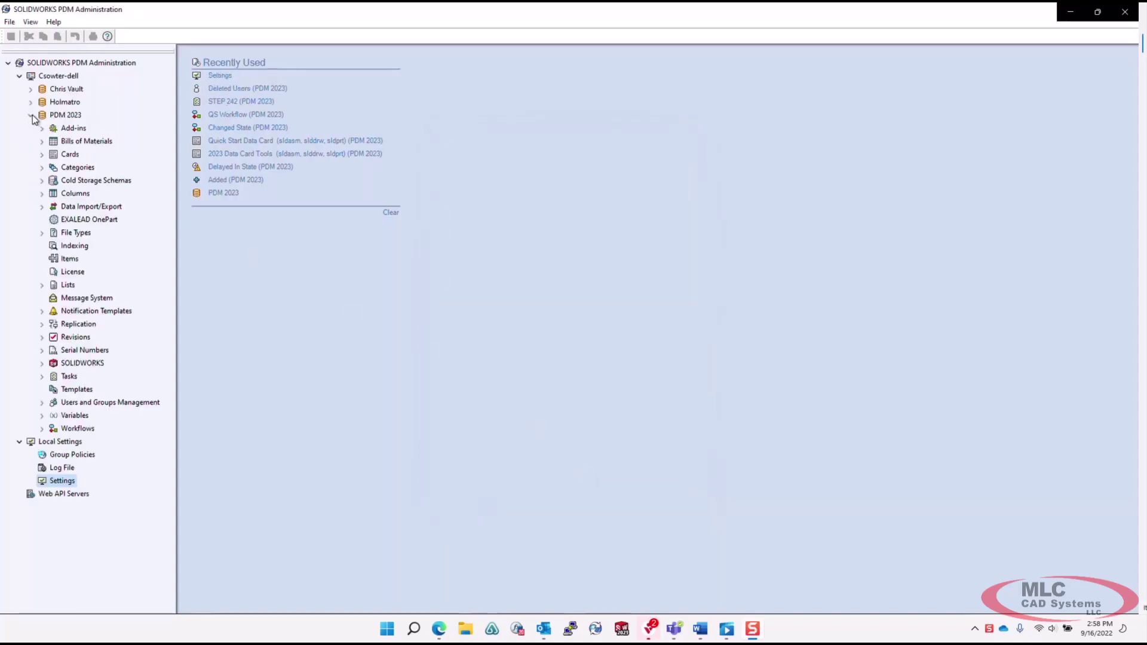
pyautogui.click(42, 376)
pyautogui.click(82, 403)
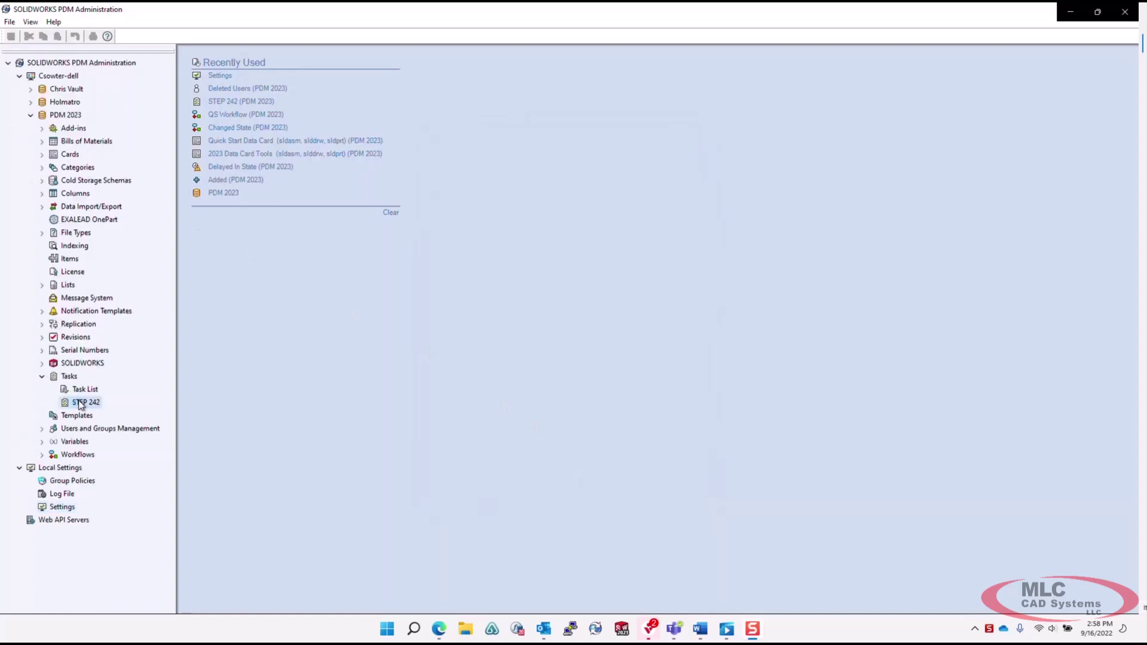
pyautogui.click(401, 224)
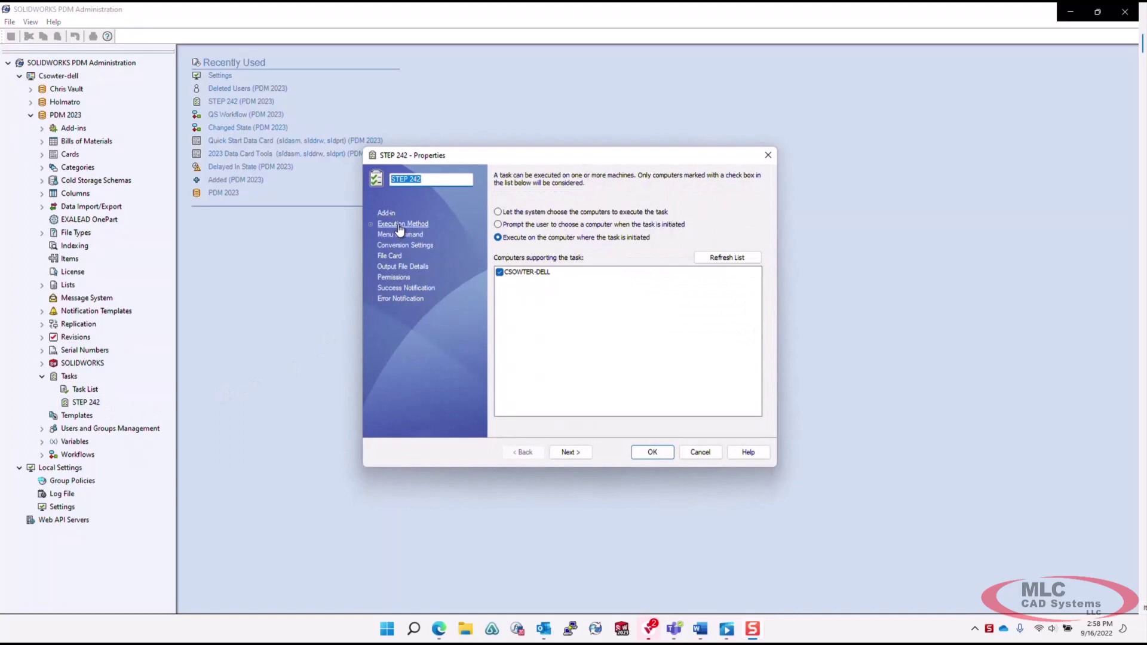
pyautogui.rightClick(528, 274)
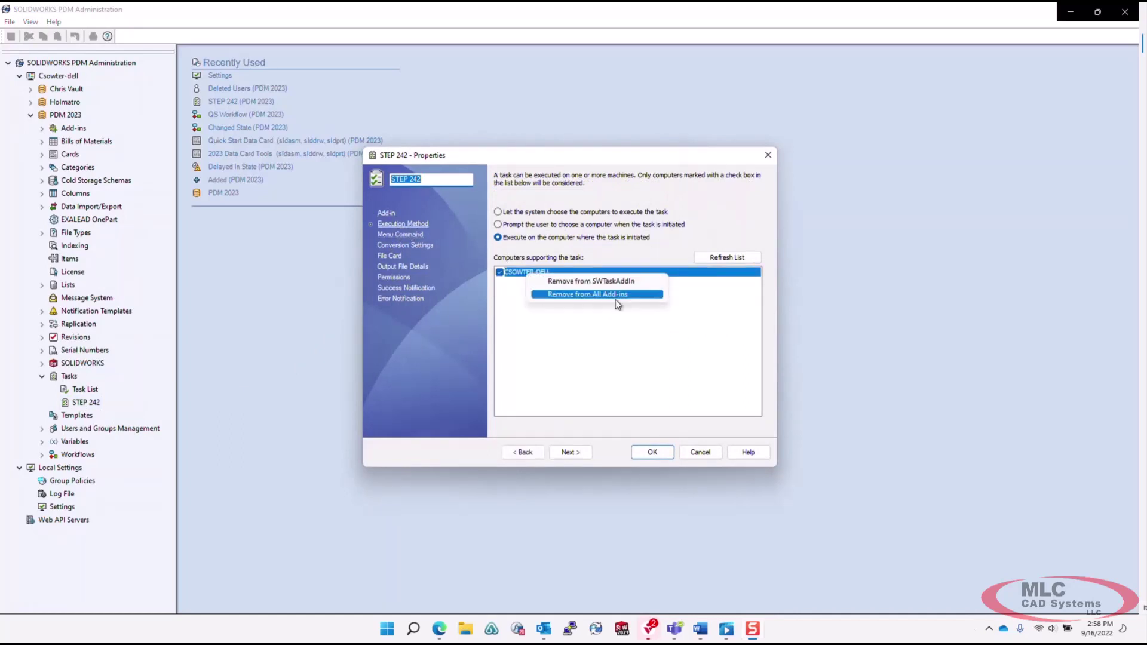
pyautogui.click(696, 454)
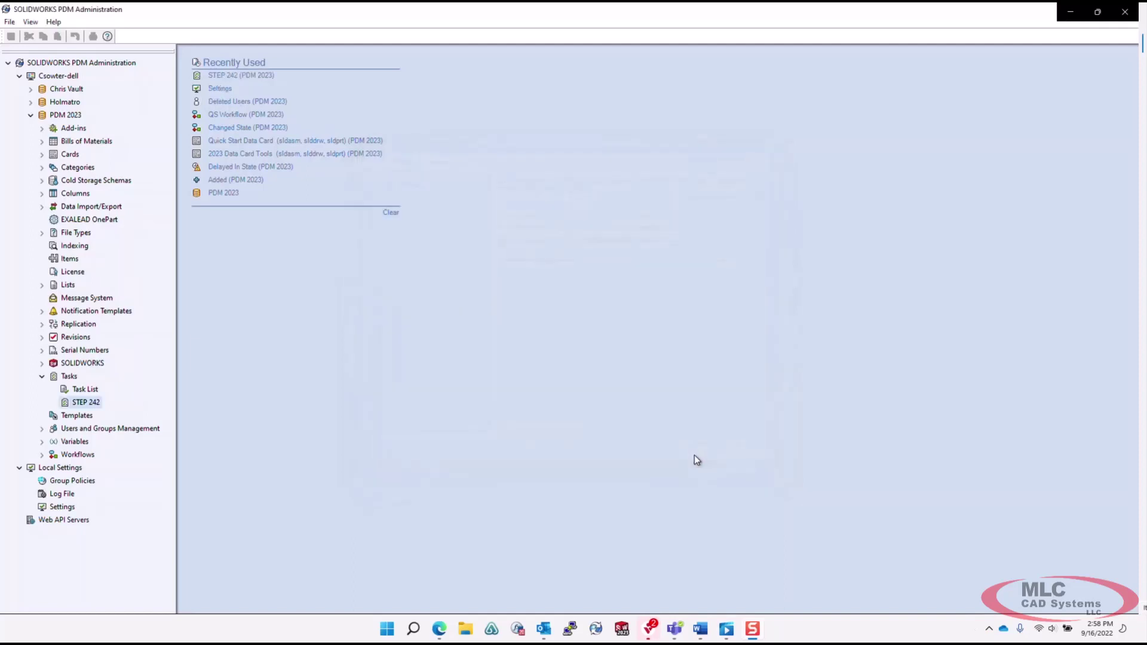
# Restore login for the deleted analyst user and save the change.
pyautogui.click(42, 429)
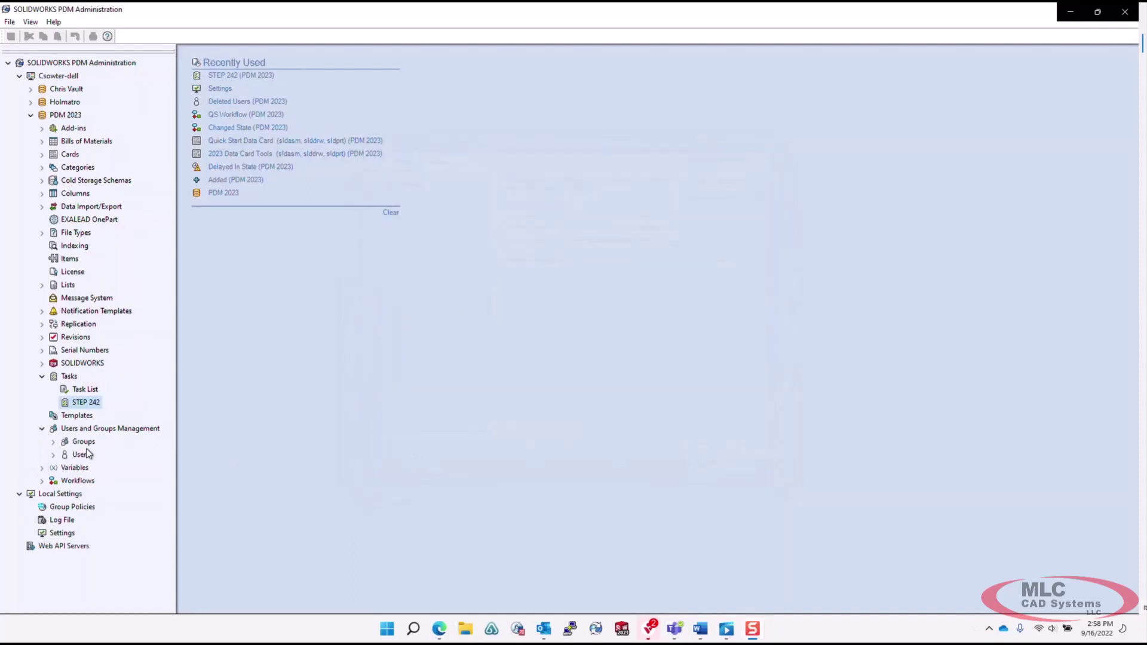
pyautogui.rightClick(82, 456)
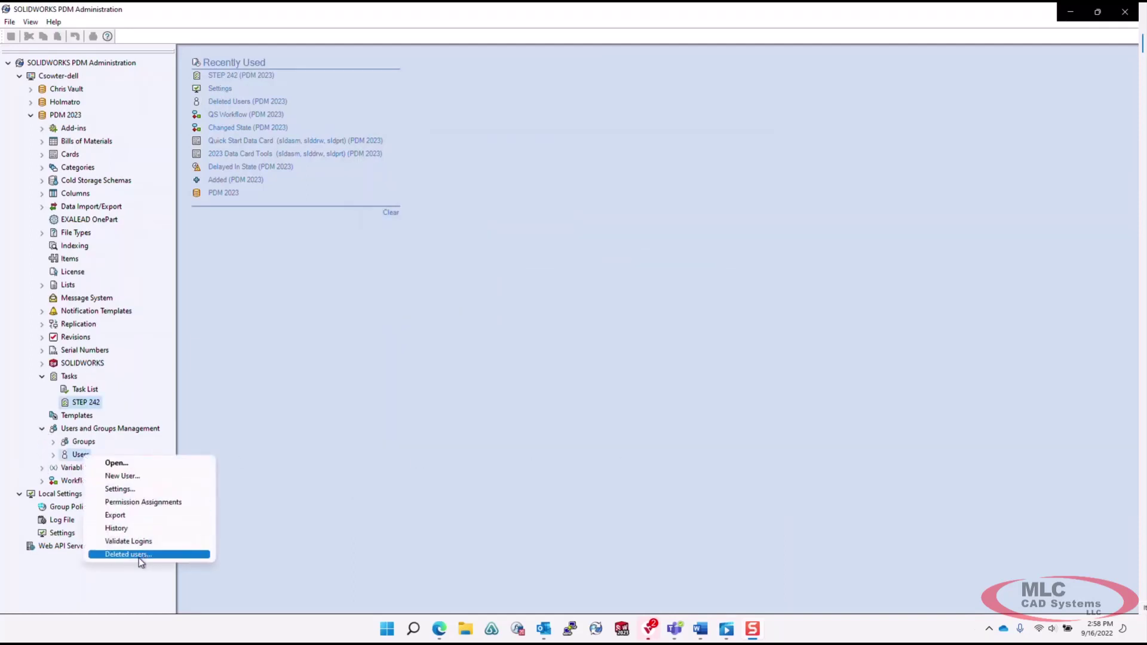
pyautogui.click(140, 555)
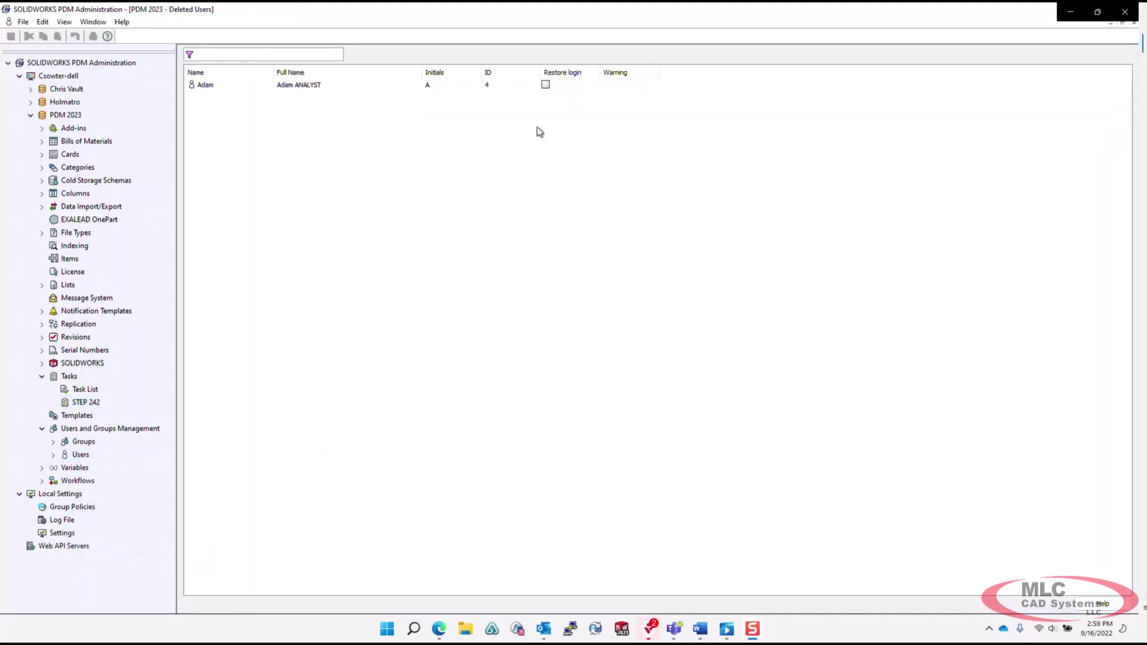
pyautogui.click(546, 86)
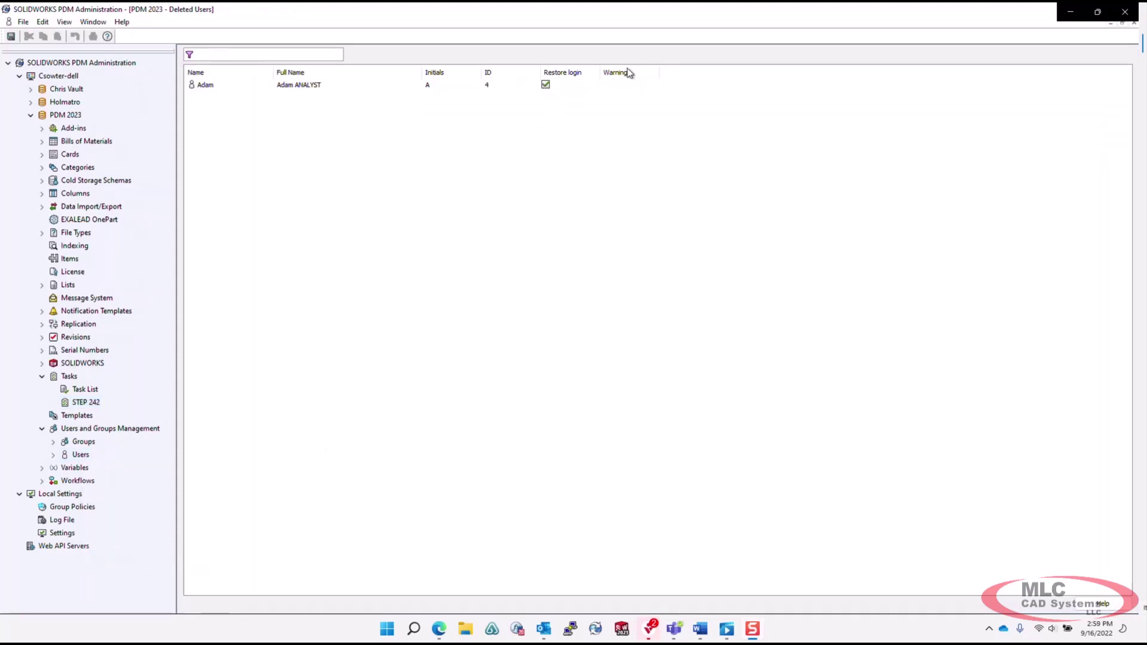
pyautogui.click(1134, 22)
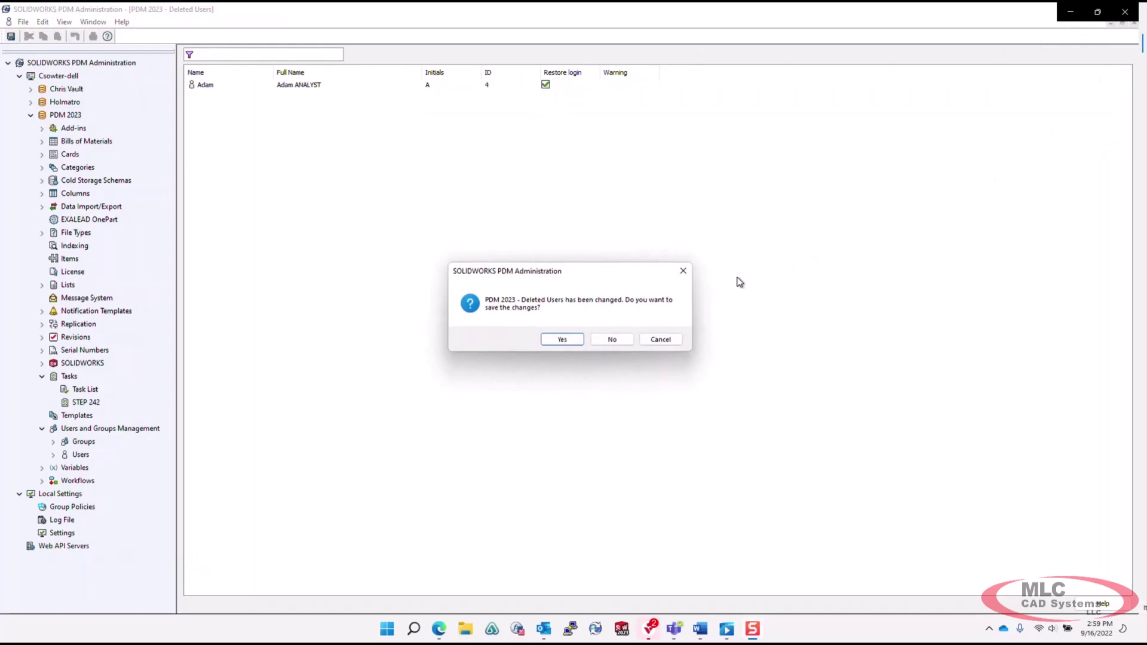
pyautogui.click(560, 341)
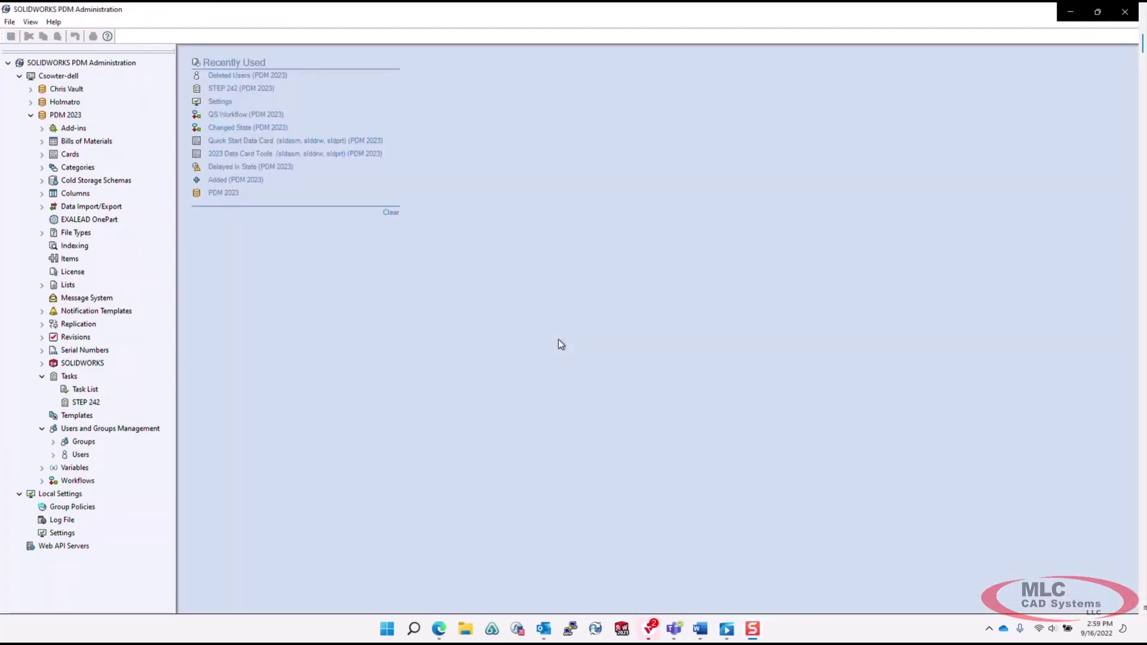
# Refuse login for the project user in the vault Users list and bring up another user's options.
pyautogui.rightClick(89, 457)
pyautogui.click(116, 465)
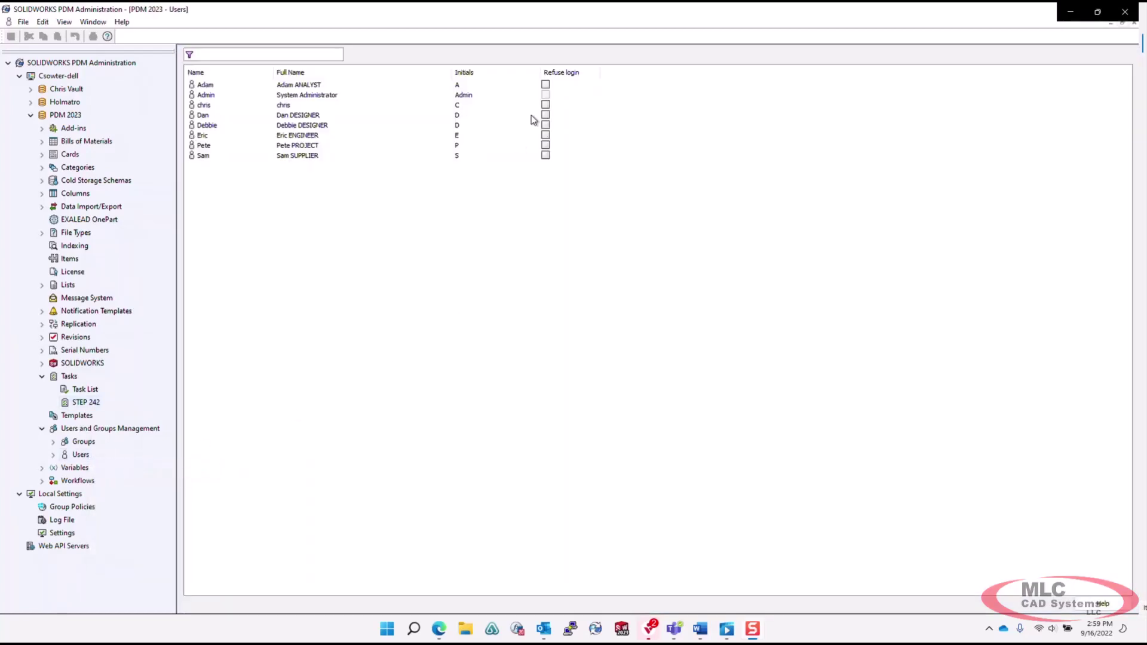
pyautogui.click(546, 146)
pyautogui.rightClick(287, 112)
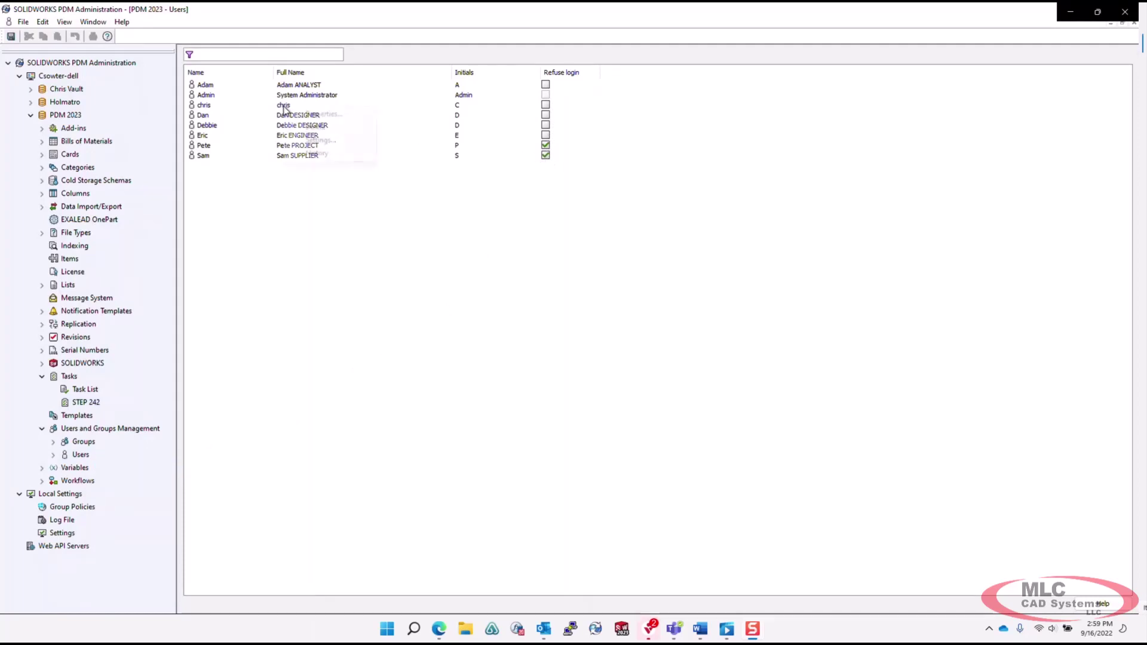
# Check which groups grant the user Add or rename file permission in the Work in Process state.
pyautogui.click(323, 114)
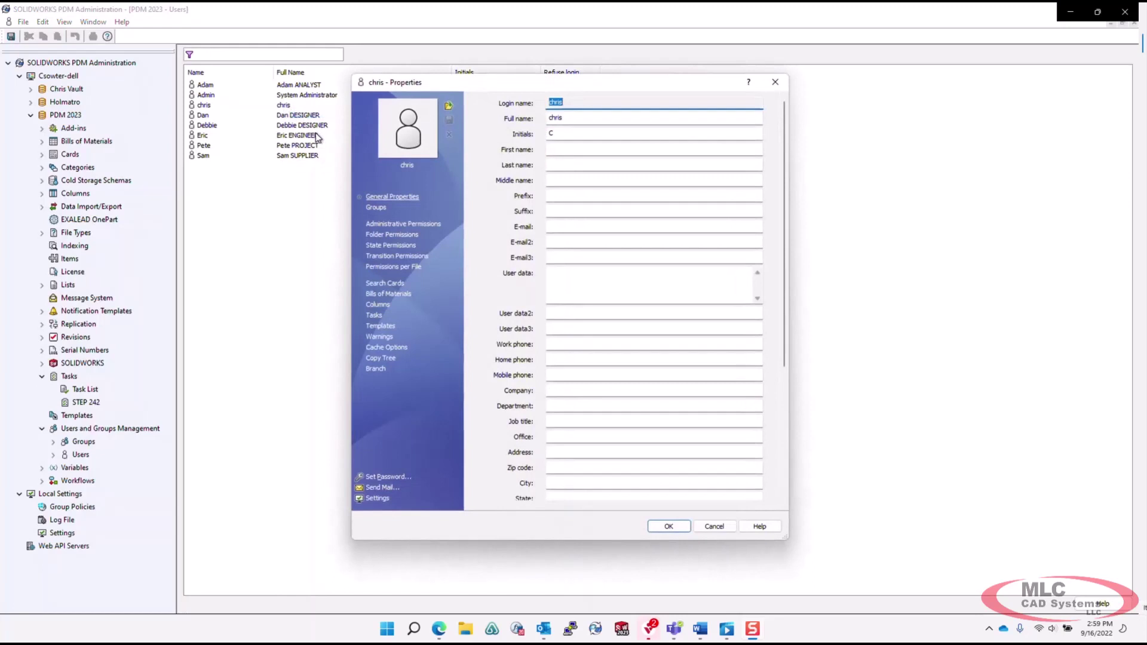
pyautogui.click(377, 245)
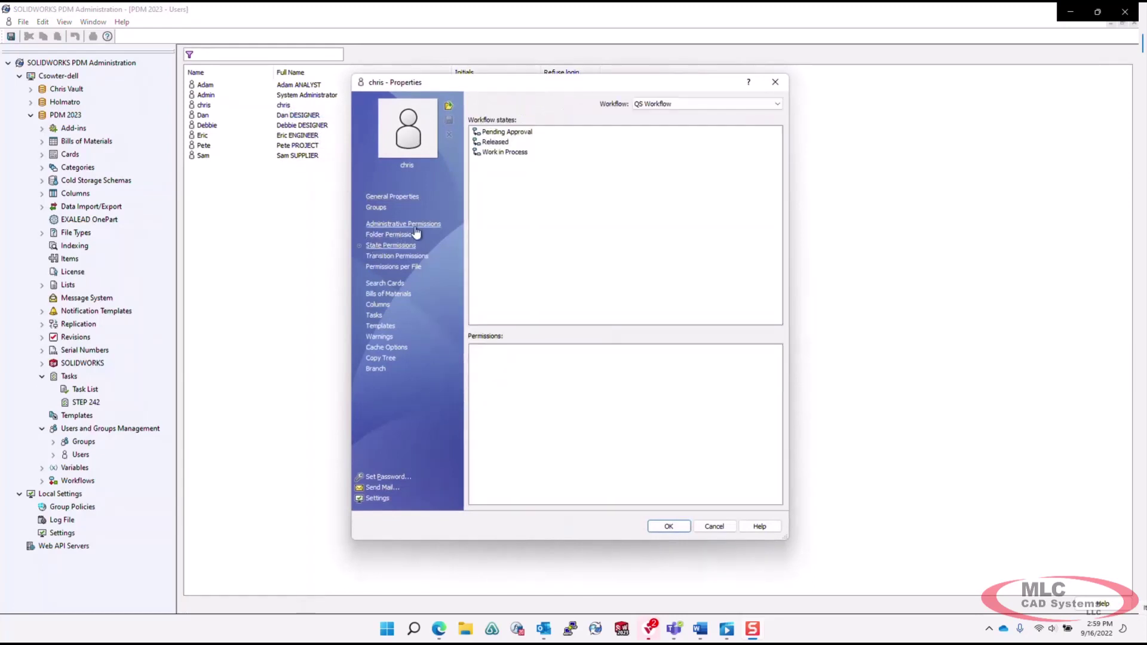
pyautogui.click(491, 153)
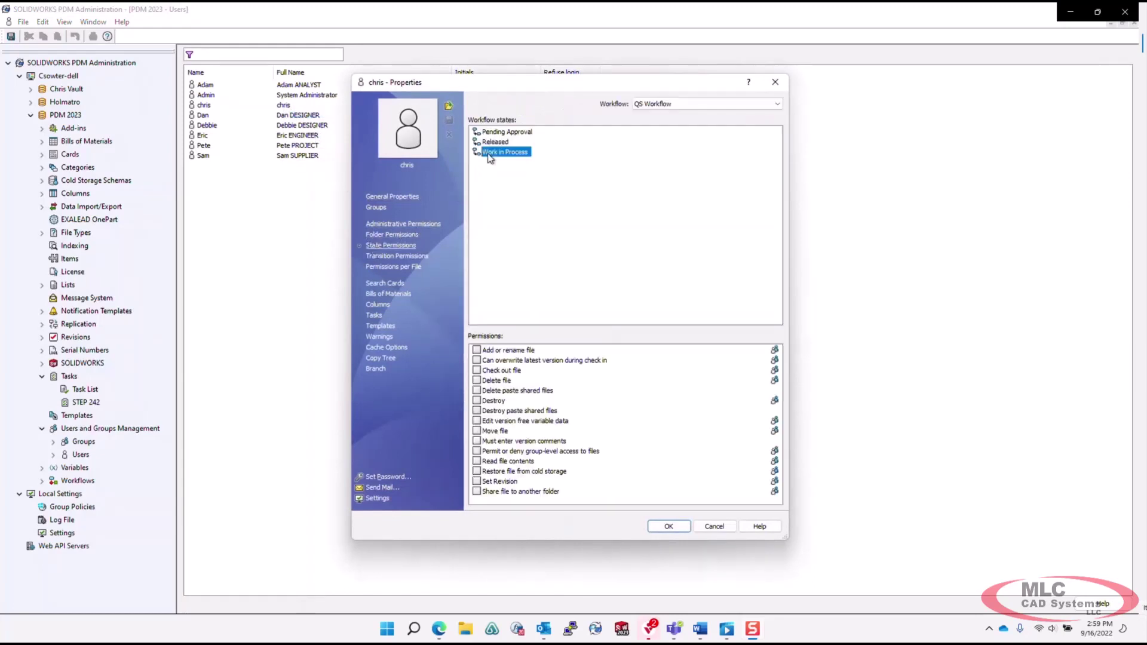
pyautogui.click(774, 351)
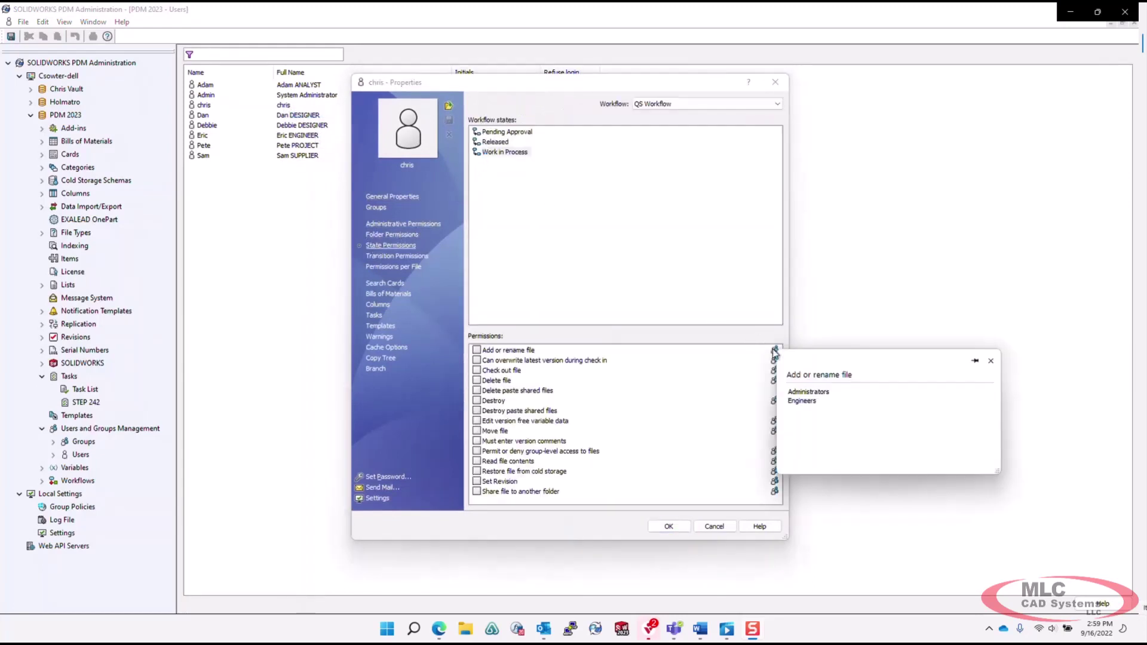
pyautogui.click(974, 361)
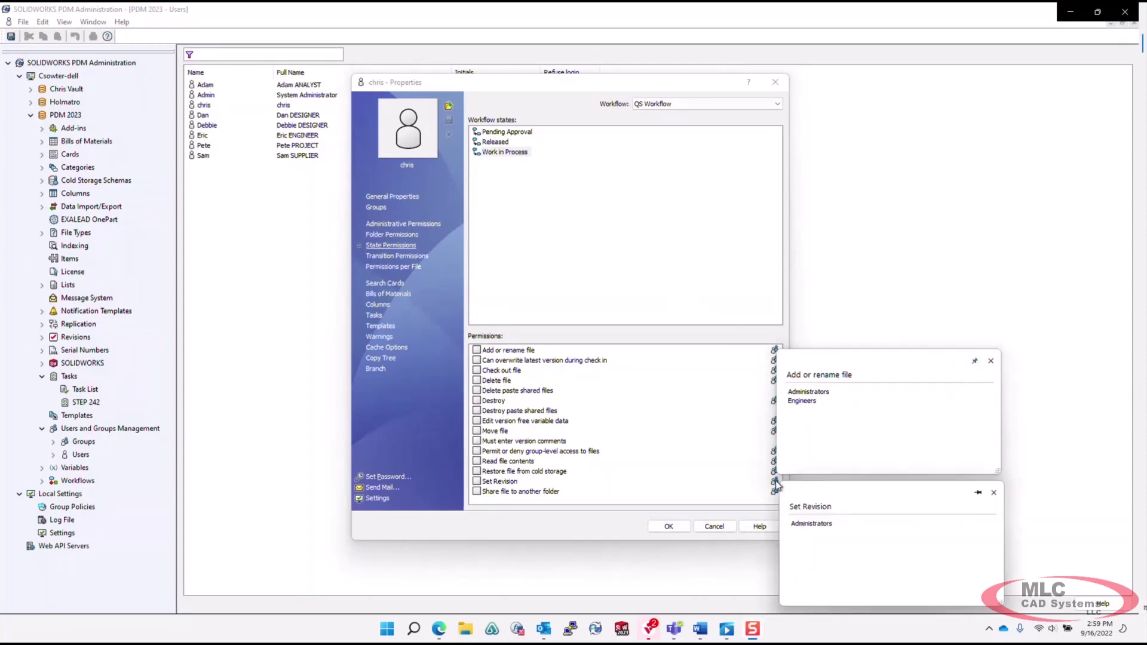
pyautogui.moveTo(775, 464)
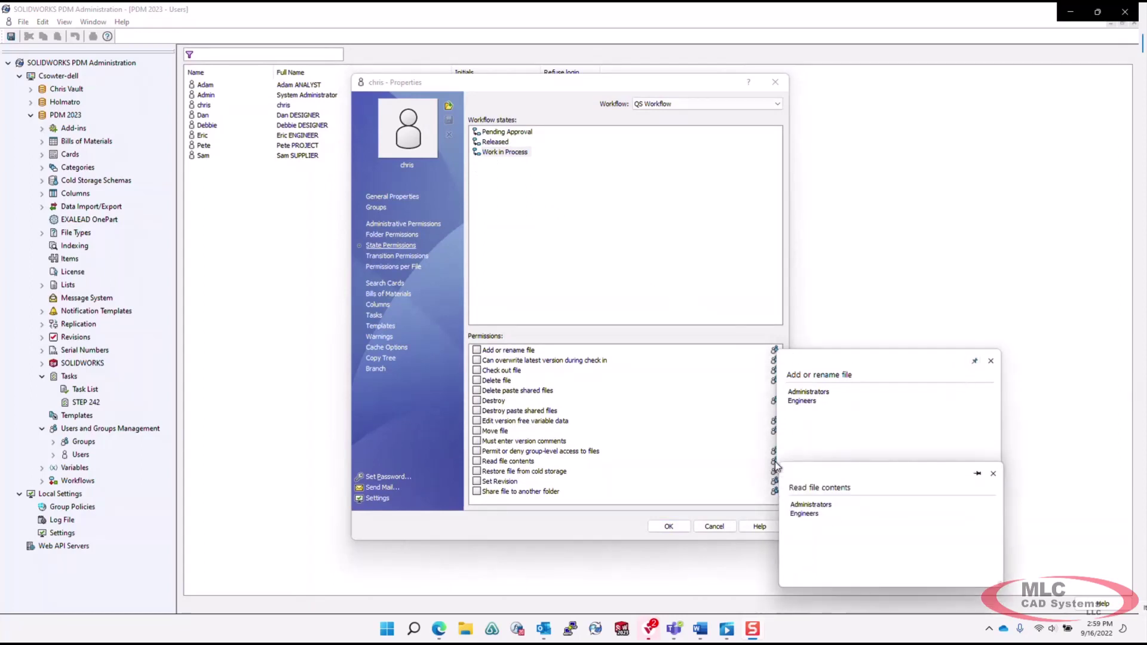
# Close the user's properties and the Users list without saving changes.
pyautogui.click(775, 84)
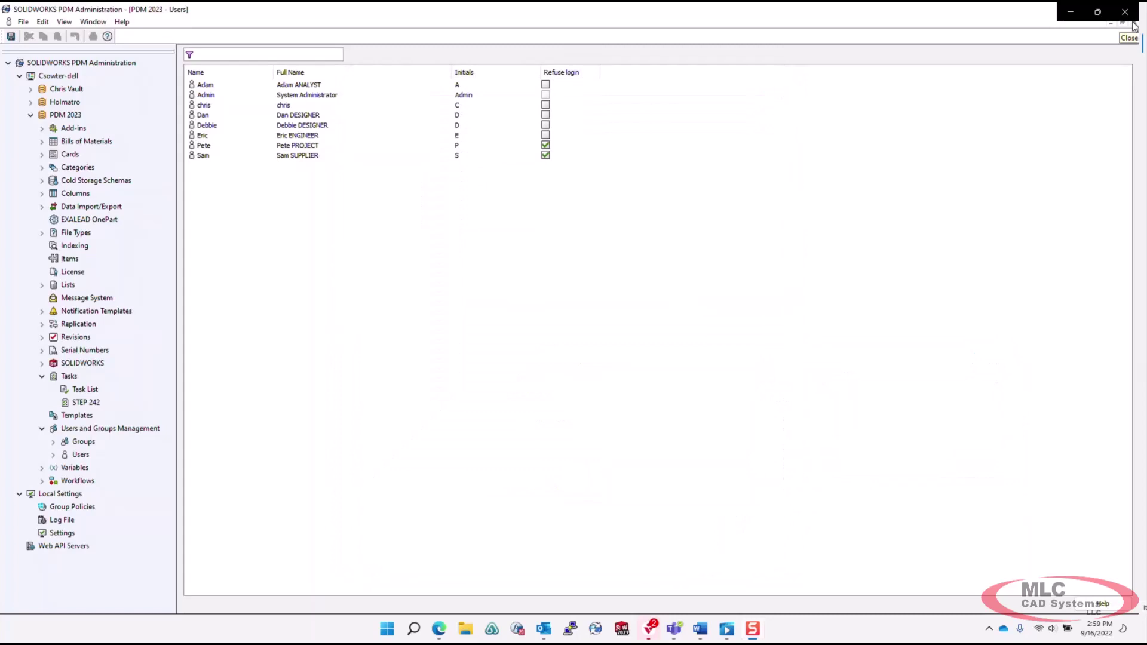
pyautogui.click(1133, 24)
pyautogui.click(612, 339)
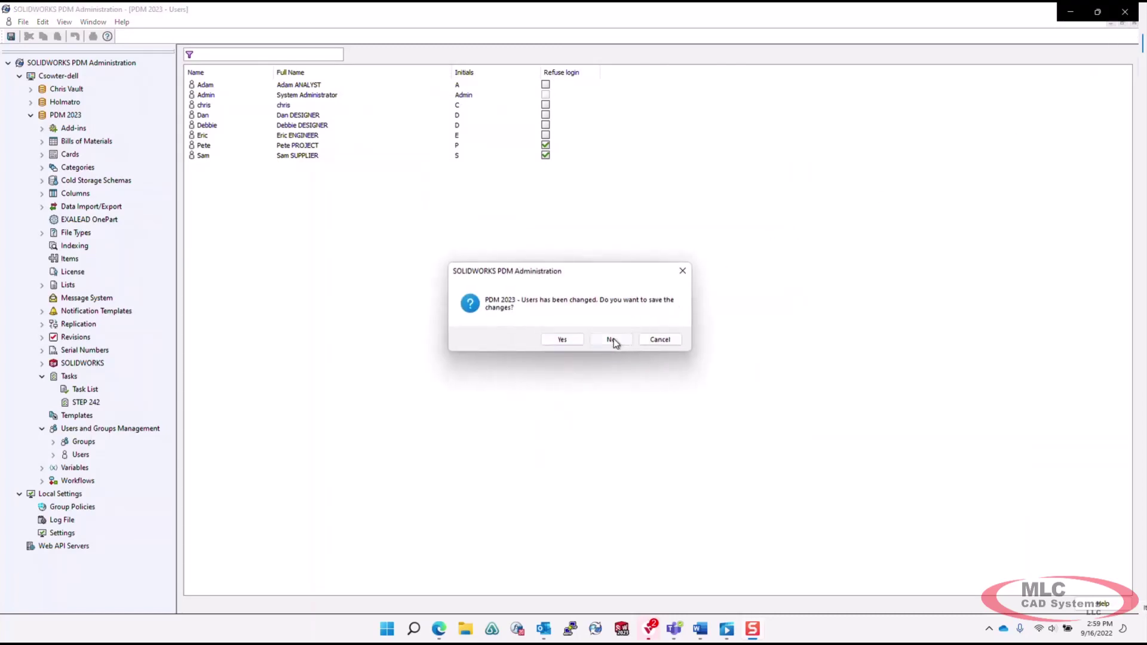
# Look over the PDM 2023 vault properties and its empty Get log.
pyautogui.rightClick(65, 115)
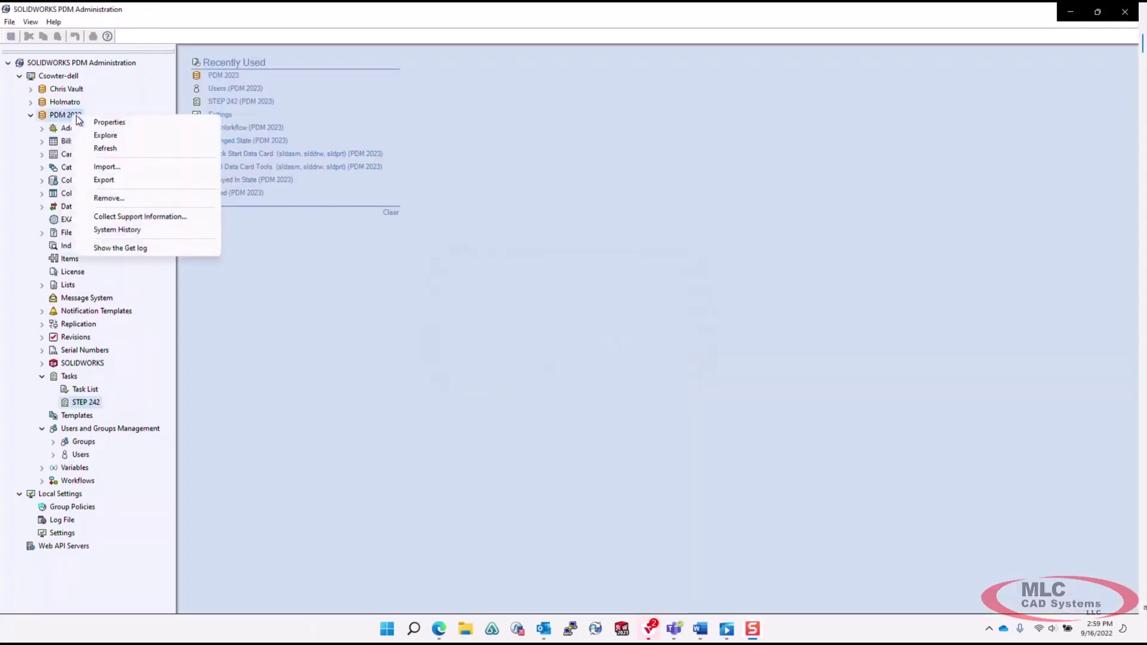
pyautogui.click(96, 123)
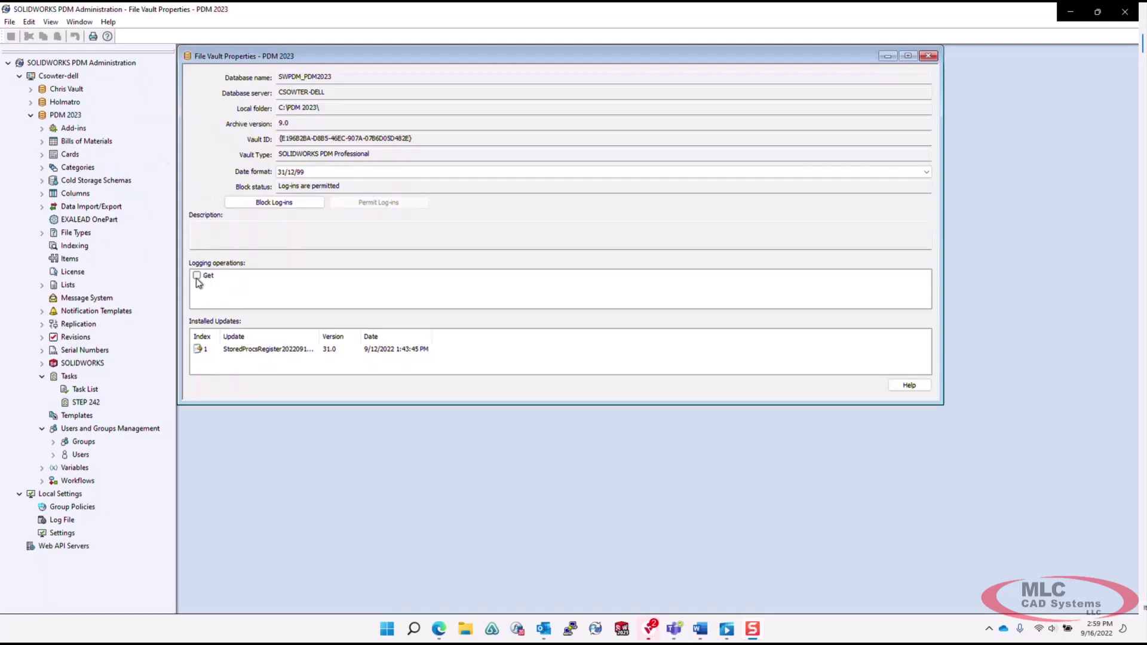
pyautogui.click(928, 55)
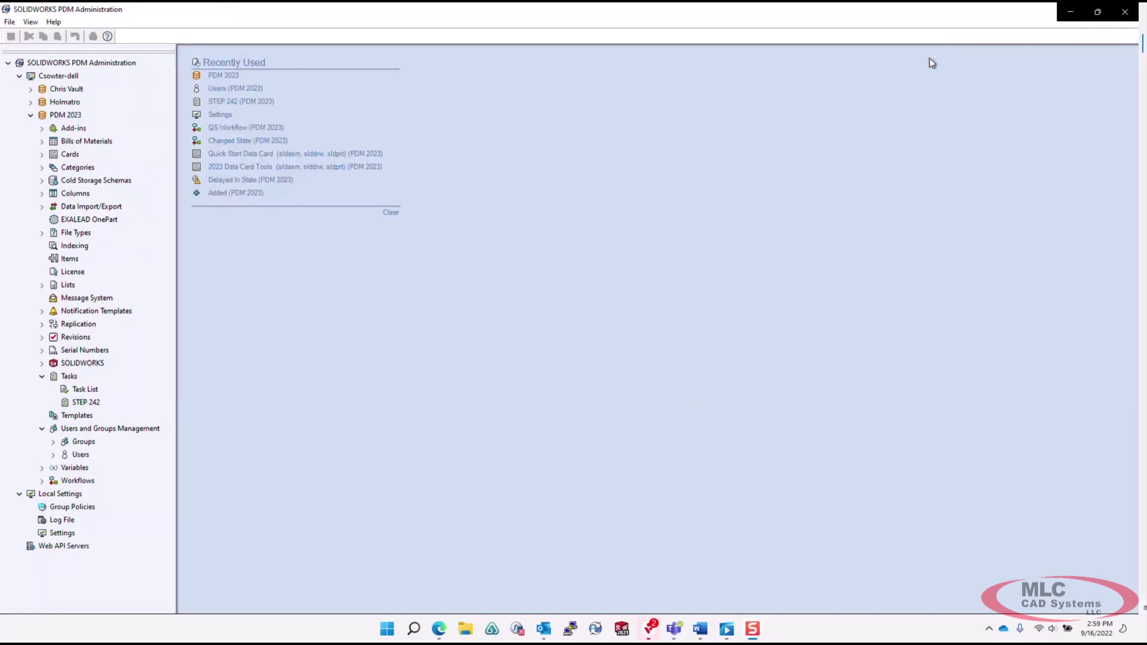
pyautogui.rightClick(65, 115)
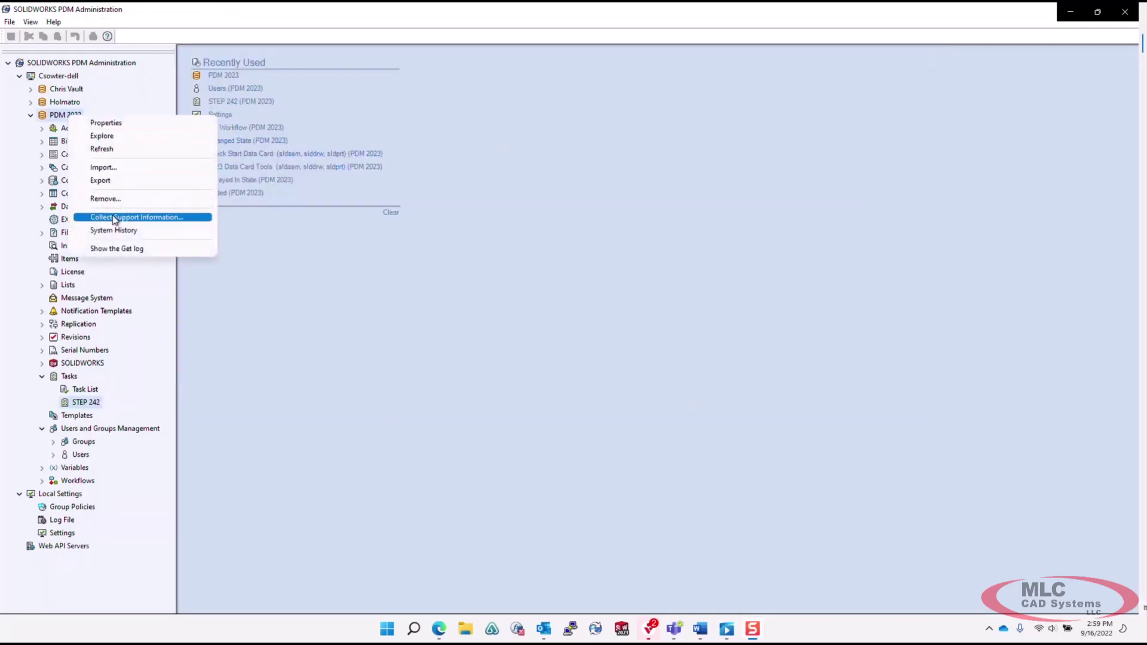
pyautogui.click(113, 250)
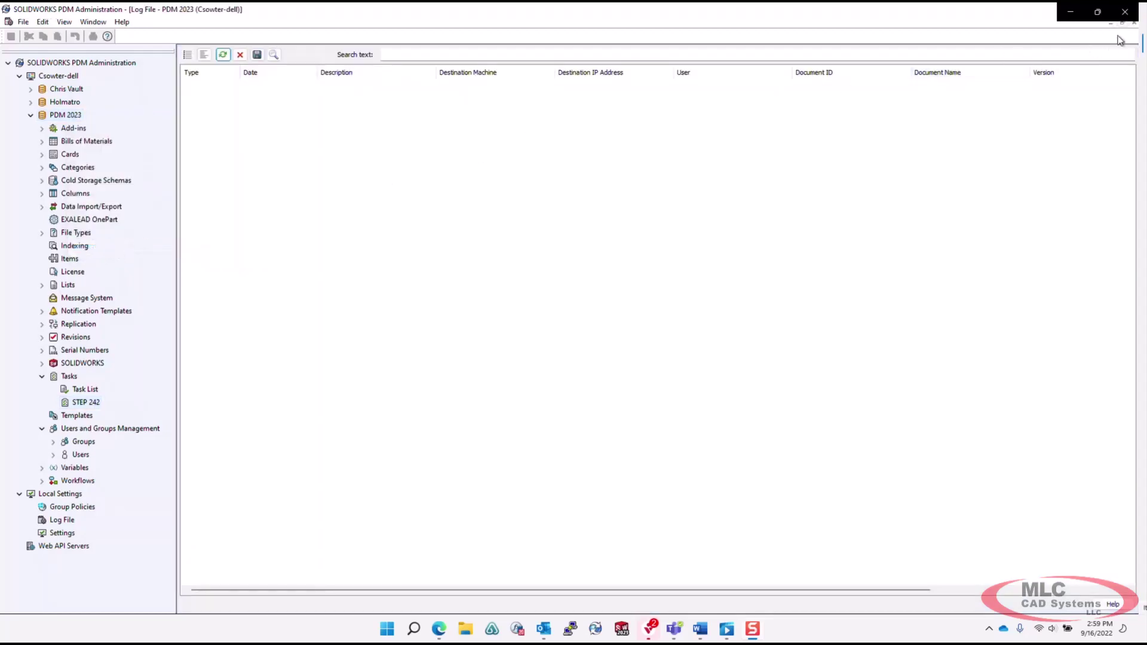
pyautogui.click(1133, 22)
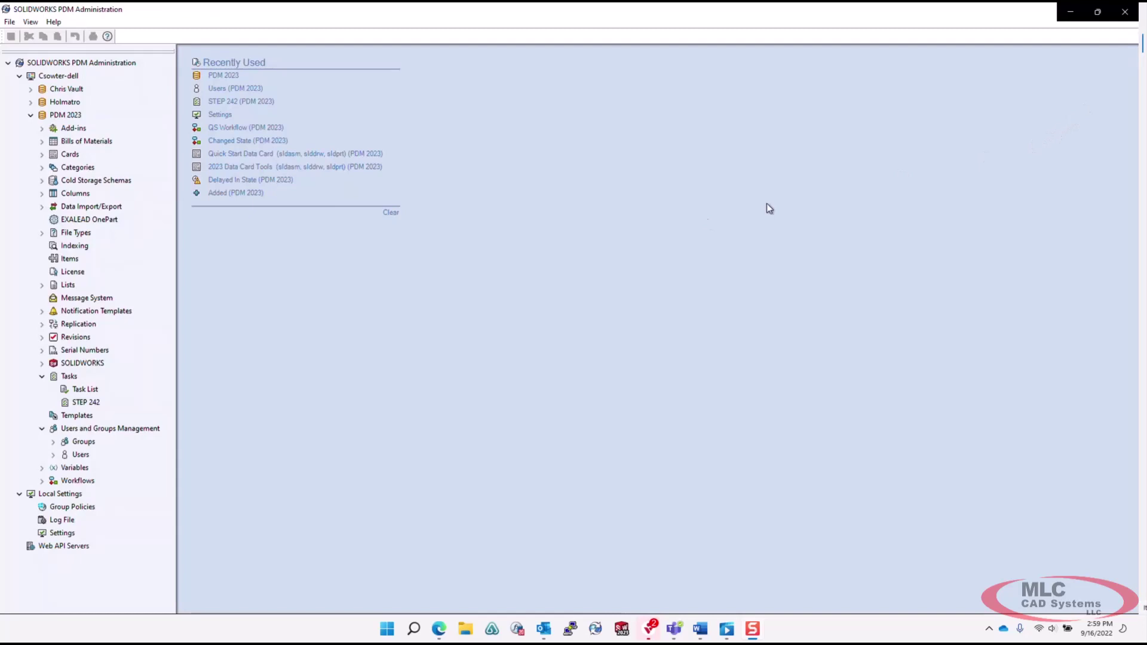
# Send QS Workflow's Pending Approval delayed notification to Engineers only to the last state modifier, then save.
pyautogui.click(42, 481)
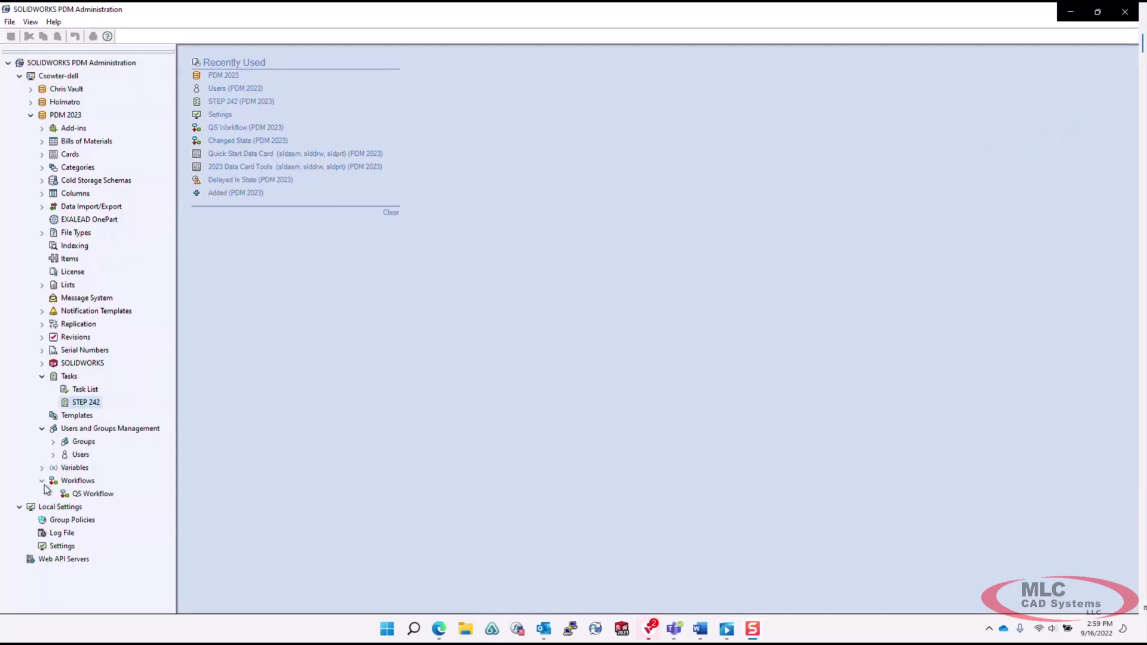
pyautogui.doubleClick(84, 494)
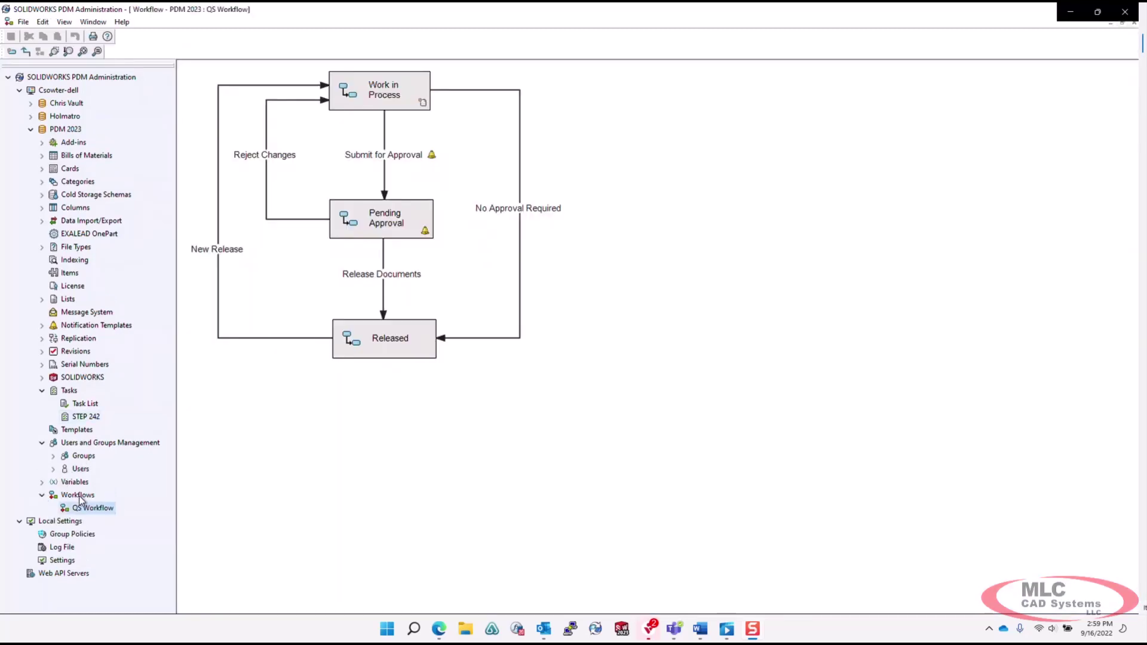
pyautogui.doubleClick(387, 229)
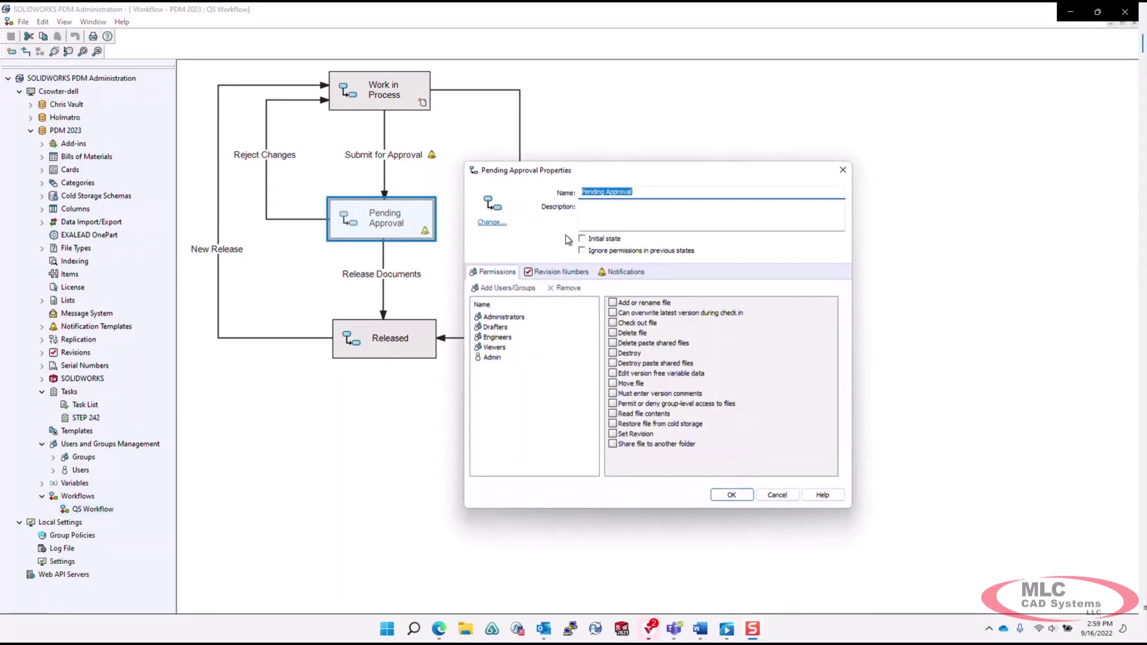
pyautogui.click(622, 273)
pyautogui.doubleClick(505, 317)
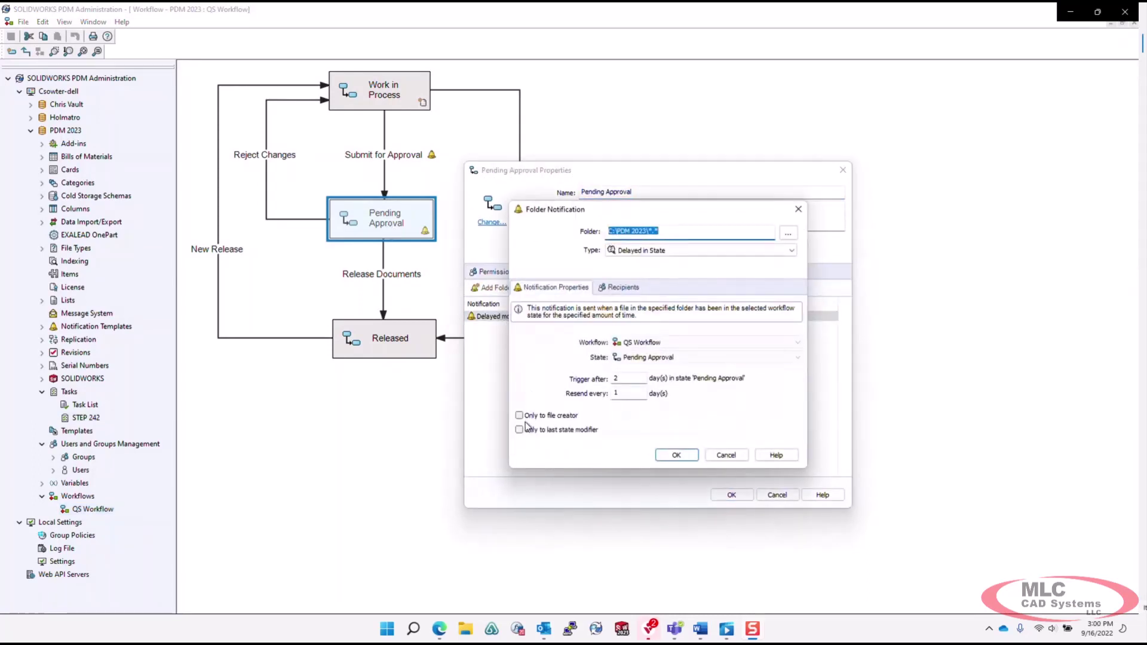
pyautogui.click(521, 430)
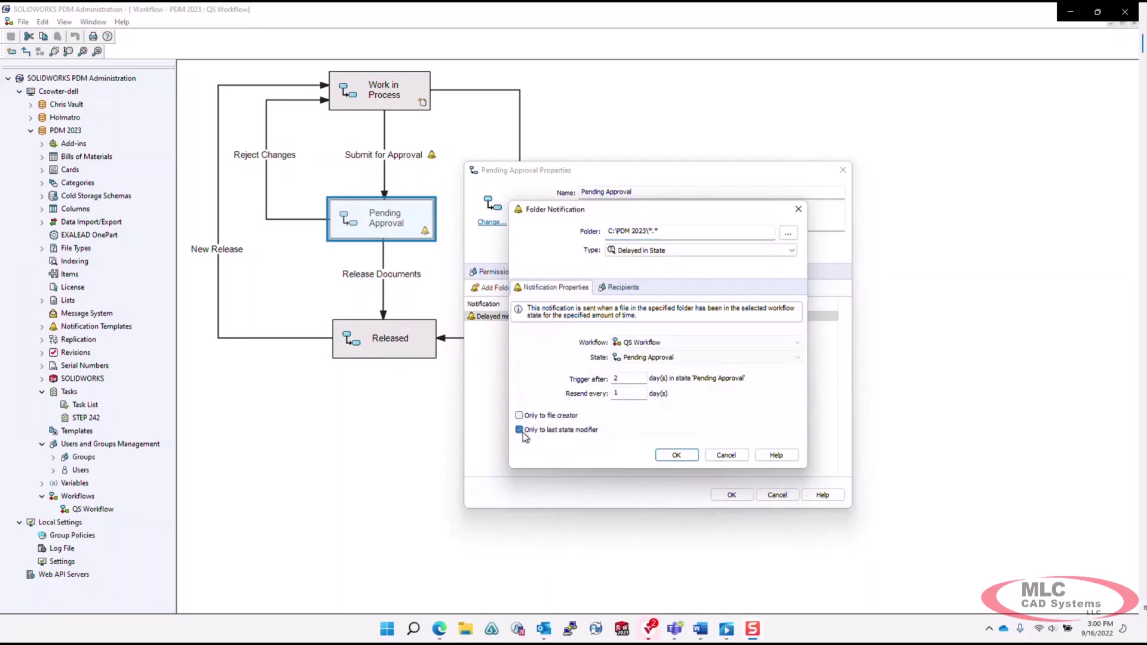
pyautogui.click(677, 456)
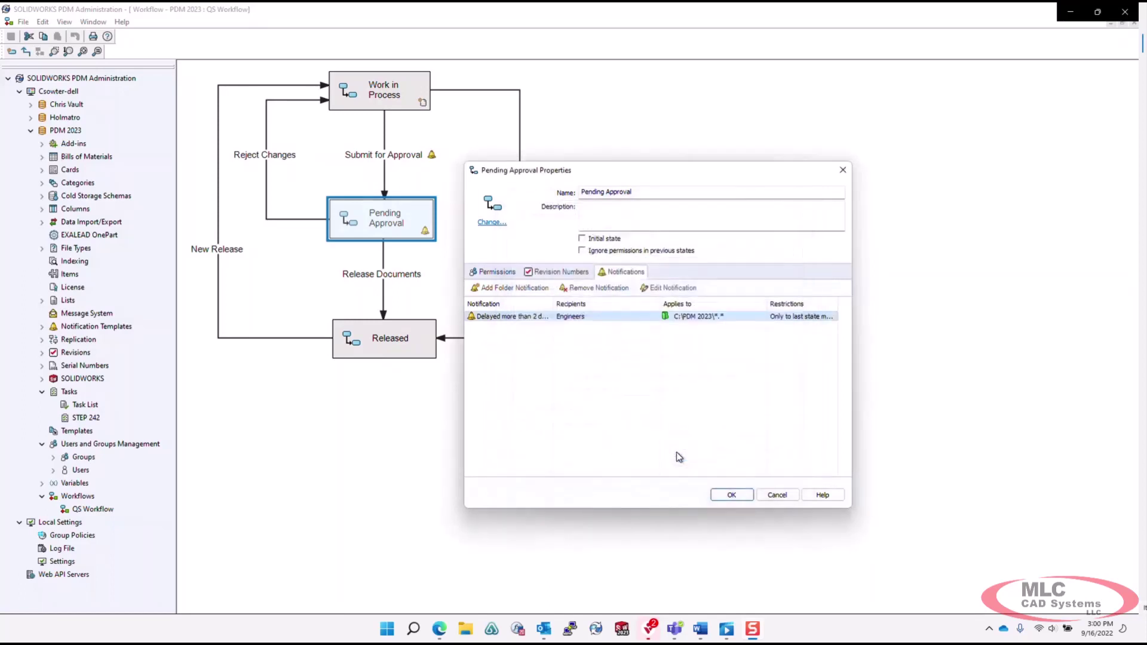
pyautogui.click(722, 496)
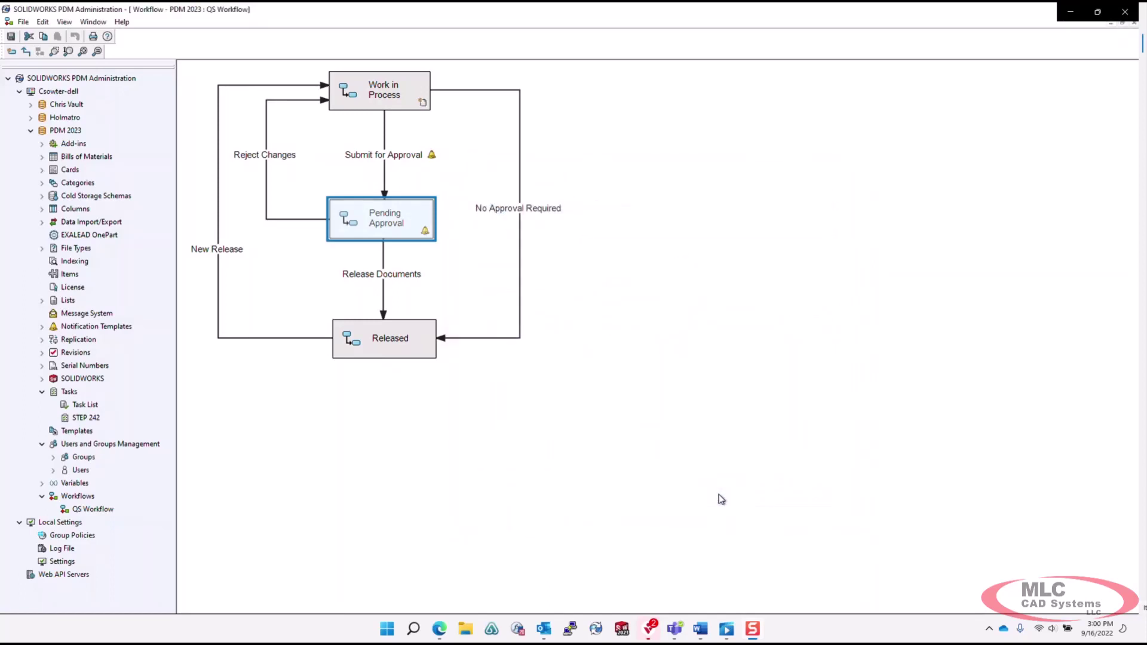
pyautogui.click(1134, 24)
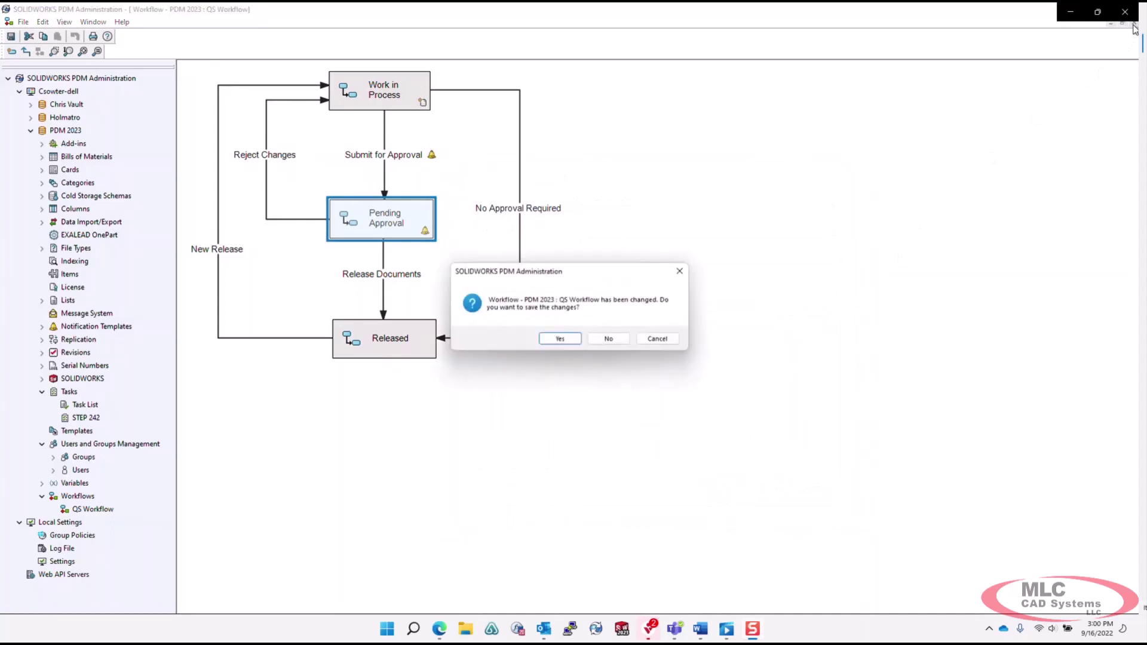
pyautogui.click(561, 338)
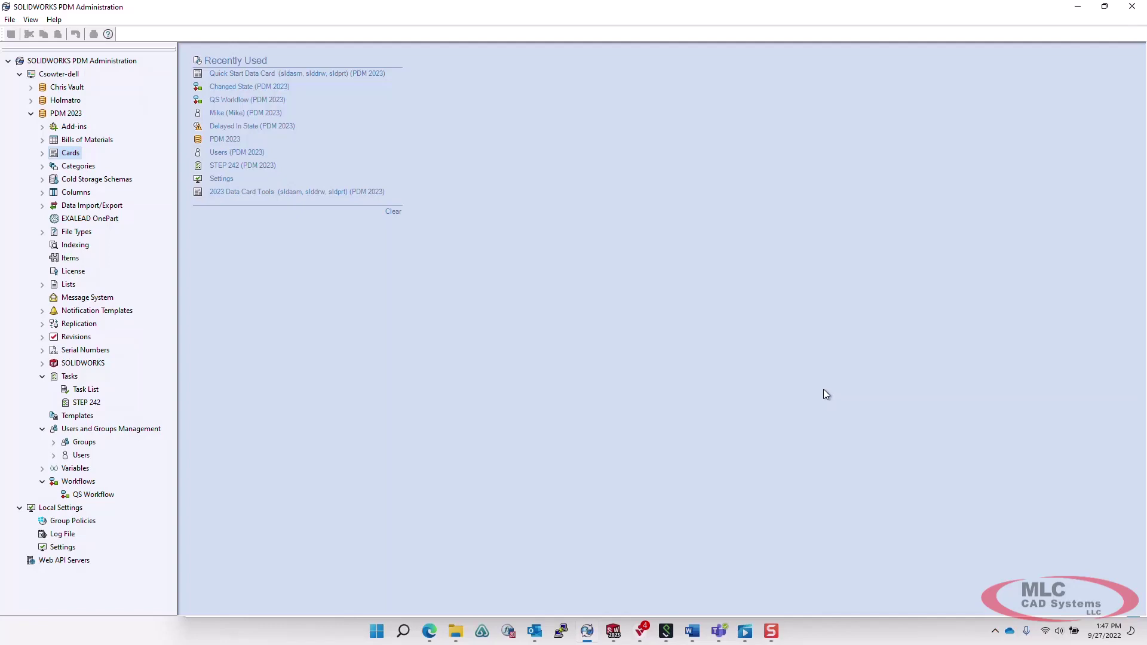
# Expand Notification Templates and File Notifications to list the five file notification templates.
pyautogui.click(42, 311)
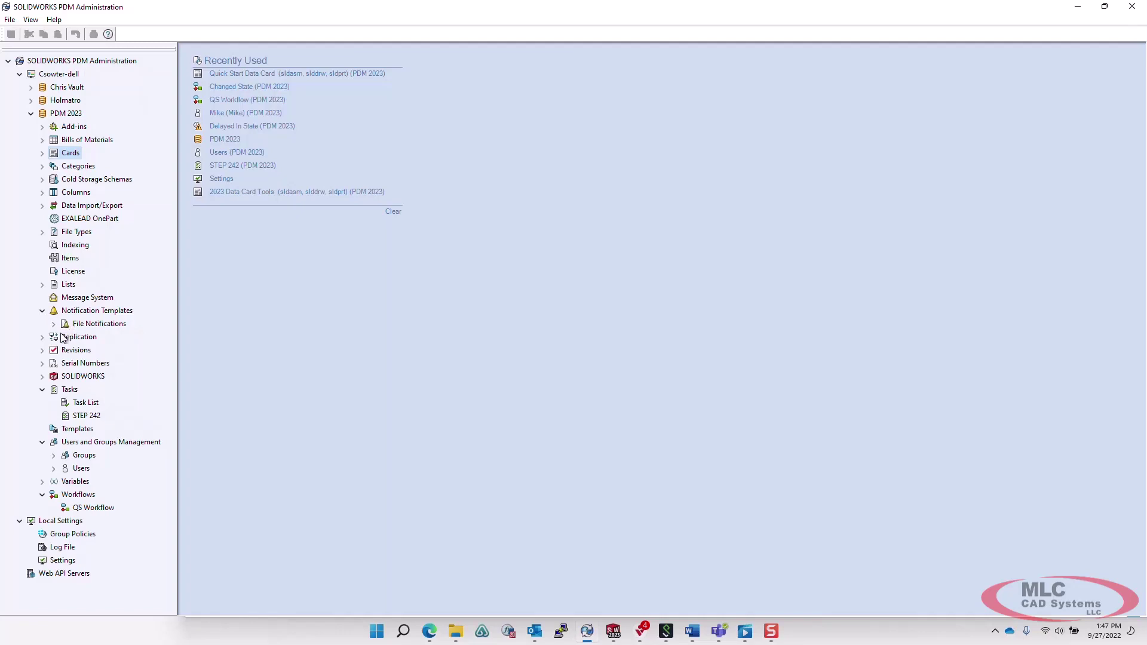
pyautogui.click(53, 324)
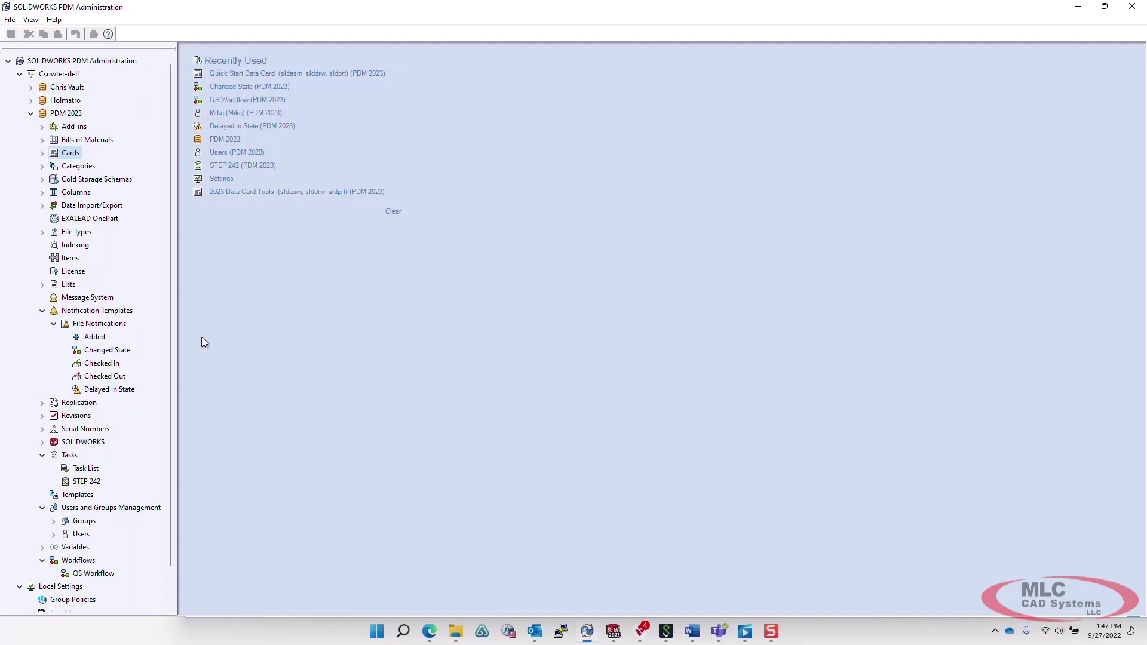
# Switch the Changed State notification template to Custom and preview the e-mail.
pyautogui.doubleClick(113, 351)
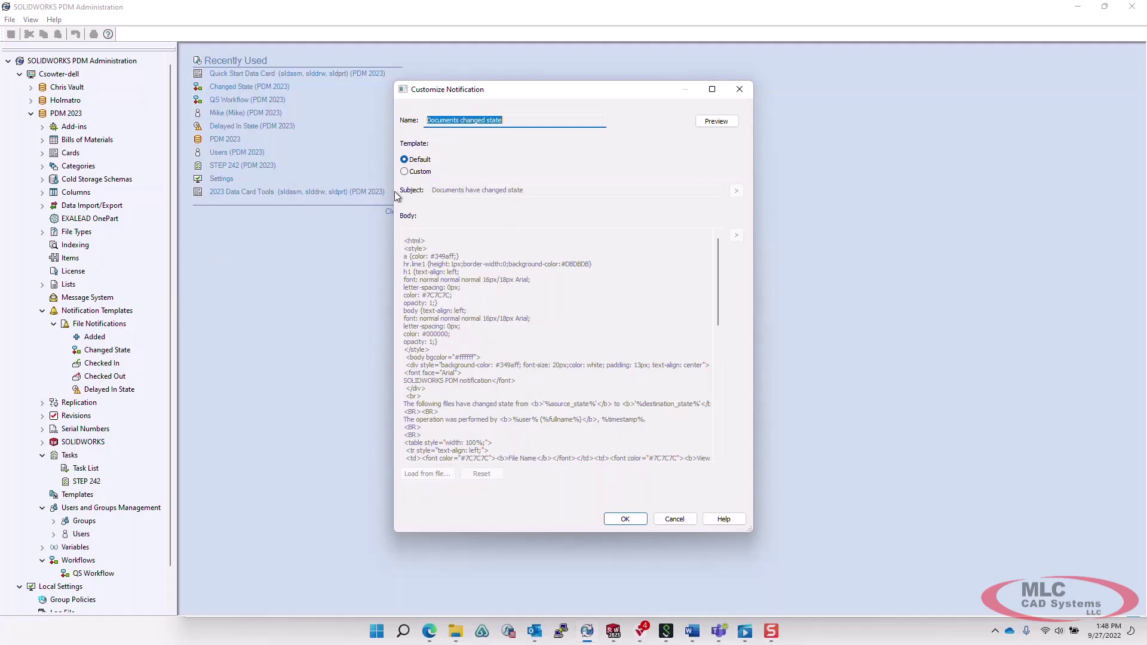
pyautogui.click(404, 171)
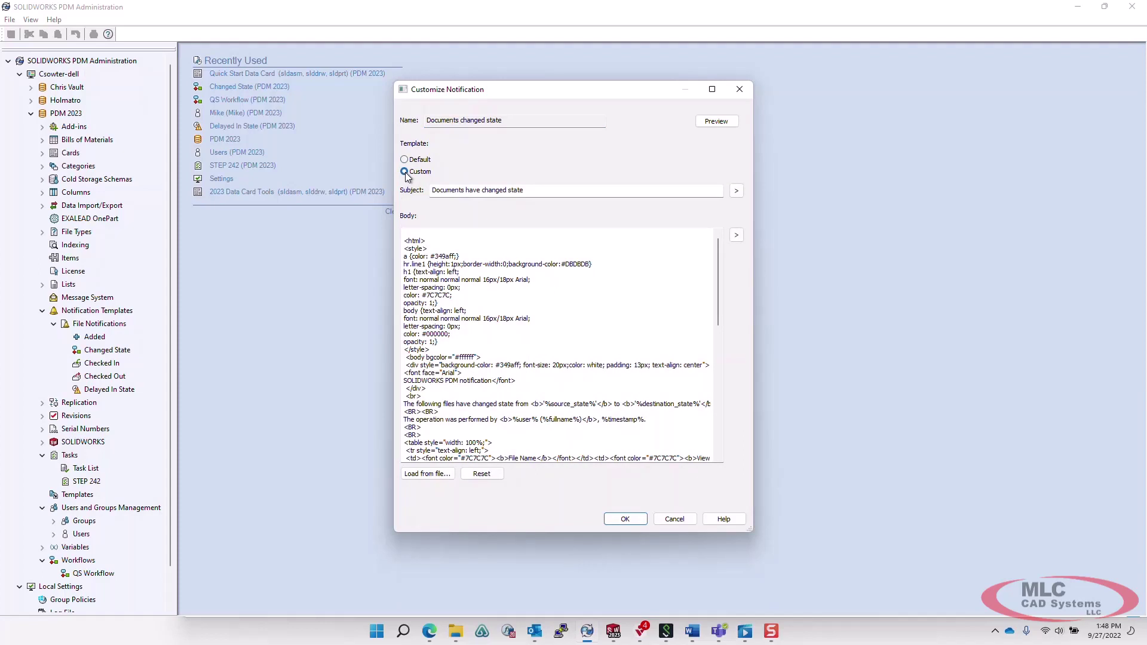
pyautogui.click(711, 122)
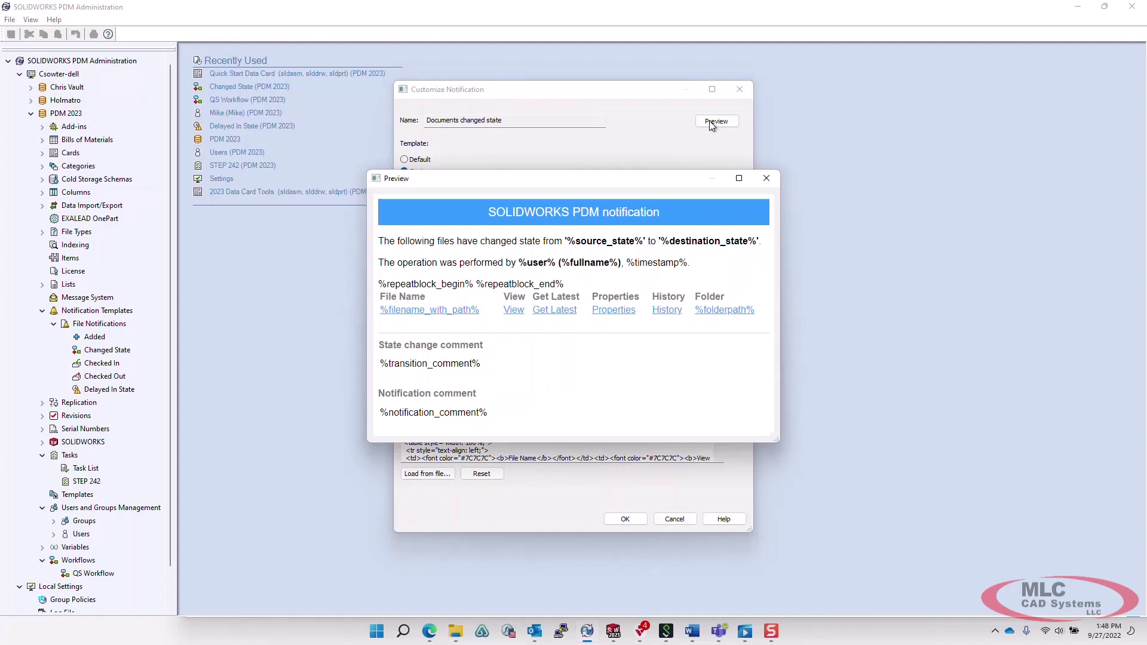
pyautogui.moveTo(776, 314); pyautogui.dragTo(1045, 290)
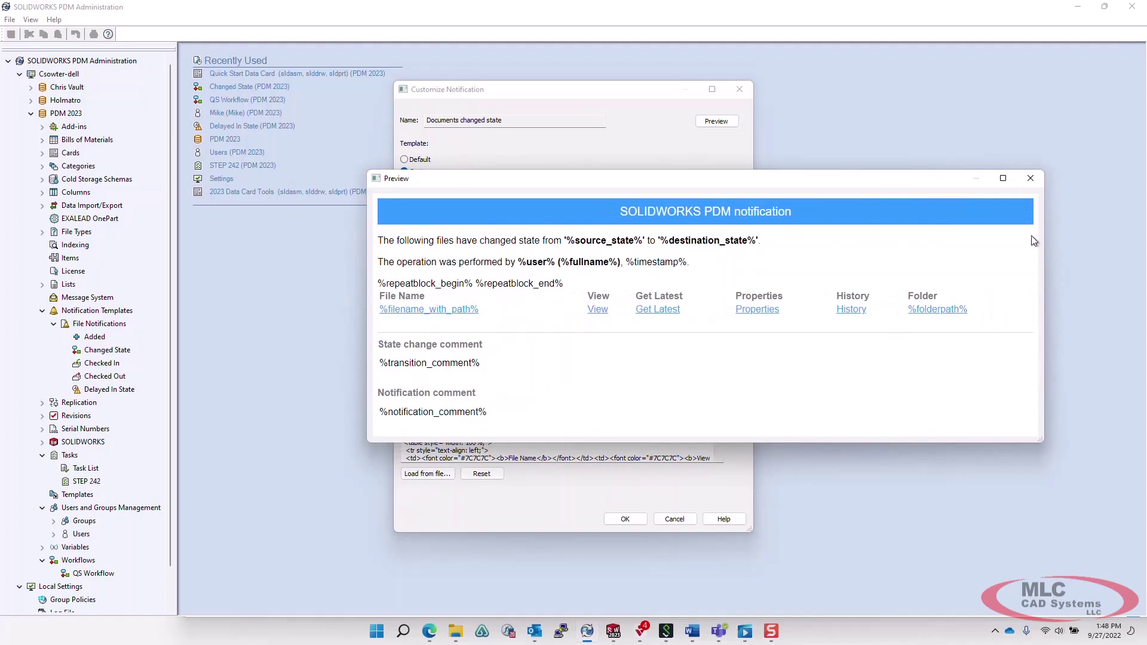
pyautogui.click(1030, 178)
# Delete the Properties, History and folder link cells from the body and preview the result.
pyautogui.scroll(-9, 631, 315)
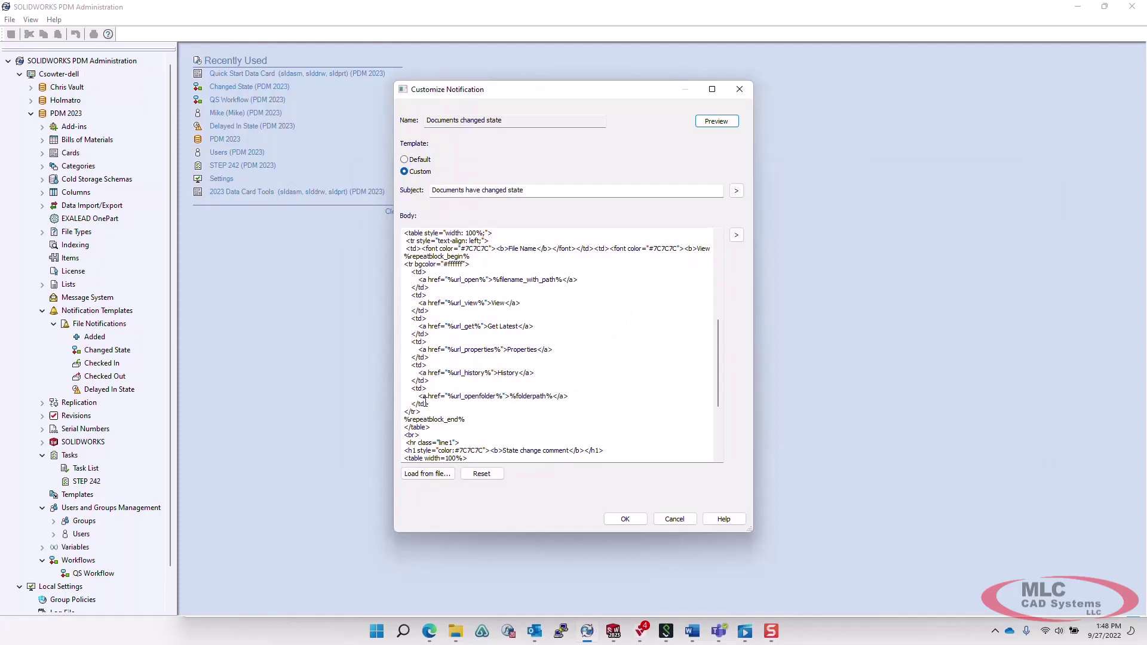
pyautogui.moveTo(433, 405); pyautogui.dragTo(418, 333)
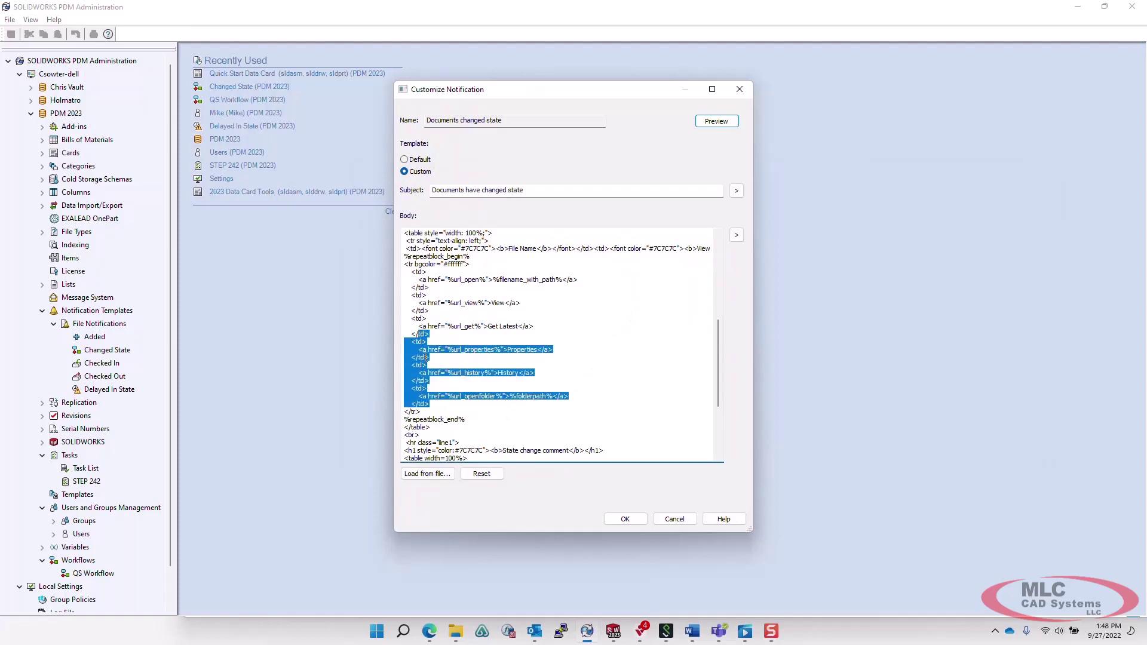
pyautogui.press('Delete')
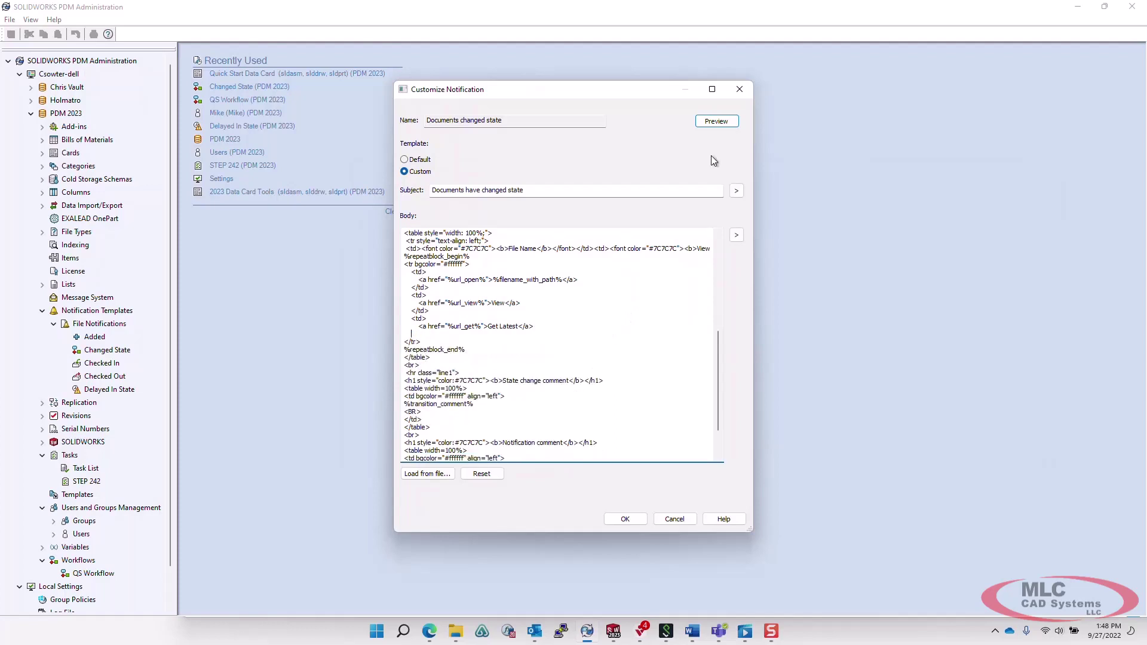
pyautogui.click(717, 122)
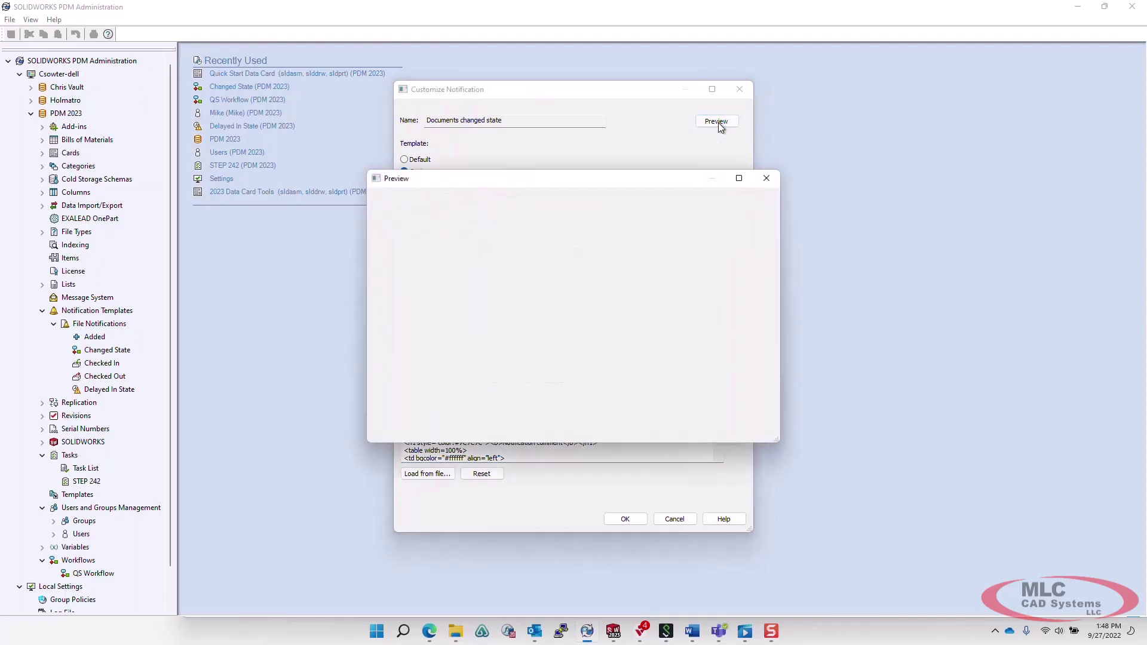
pyautogui.moveTo(781, 319); pyautogui.dragTo(988, 321)
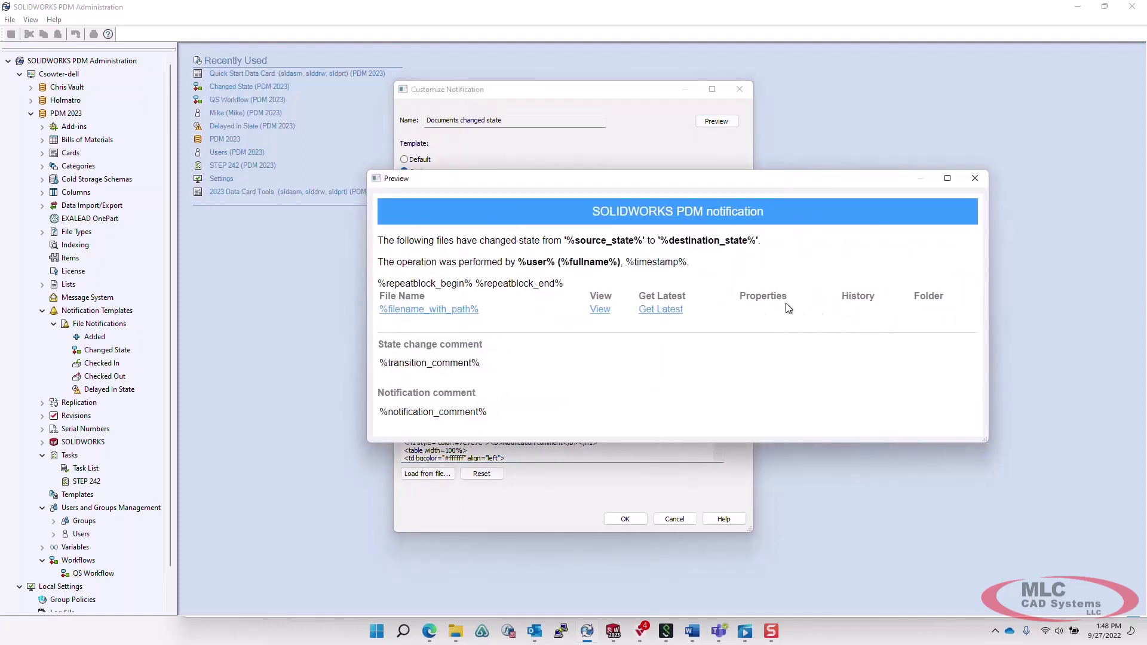
pyautogui.click(975, 179)
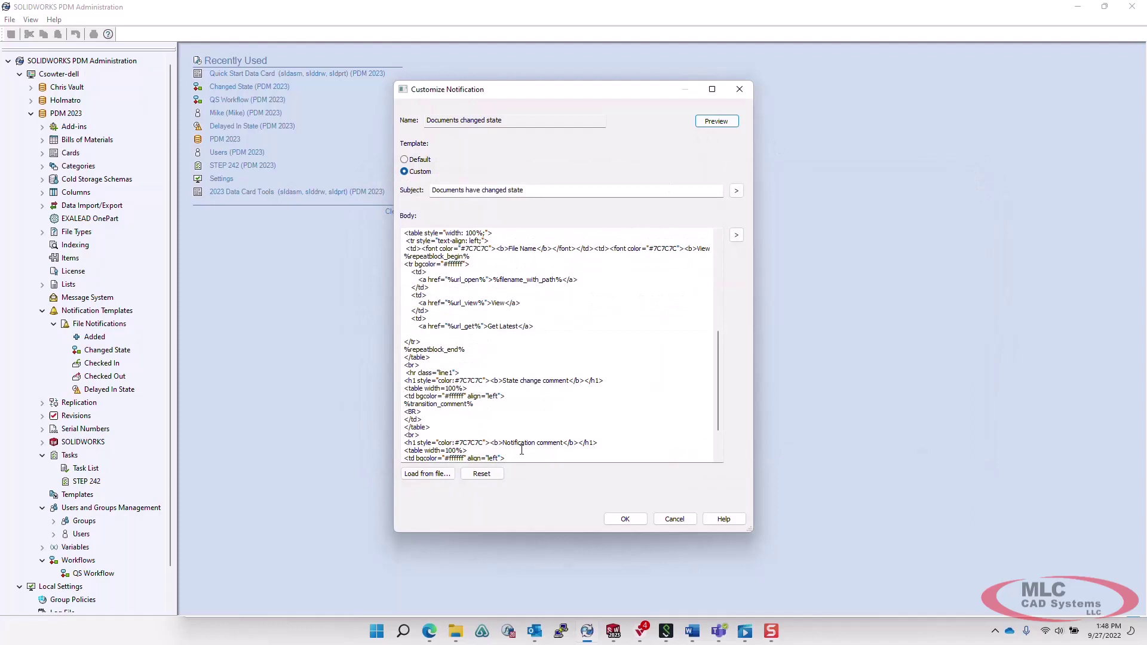
# Reset the template body to its default and preview the restored notification.
pyautogui.click(485, 478)
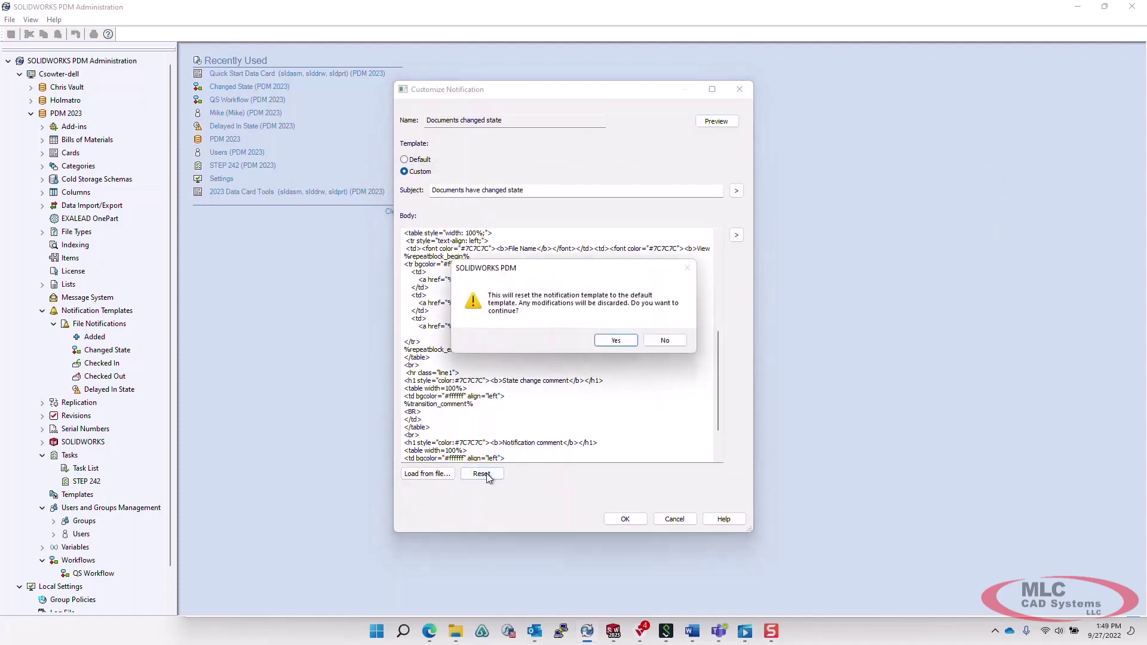
pyautogui.click(616, 340)
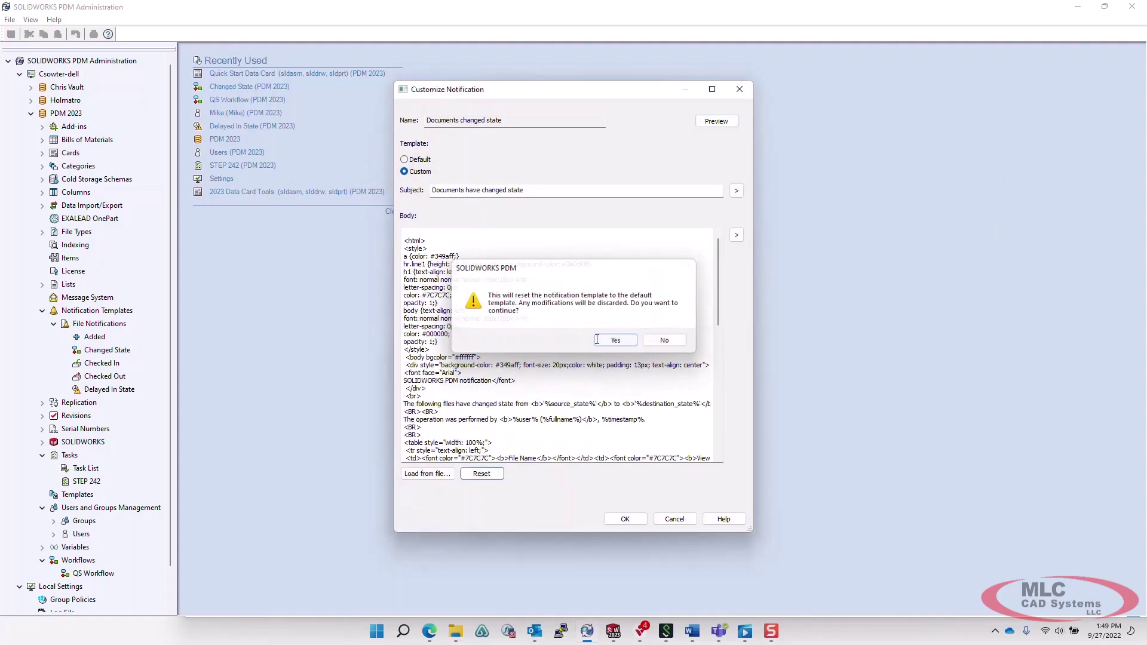
pyautogui.click(702, 123)
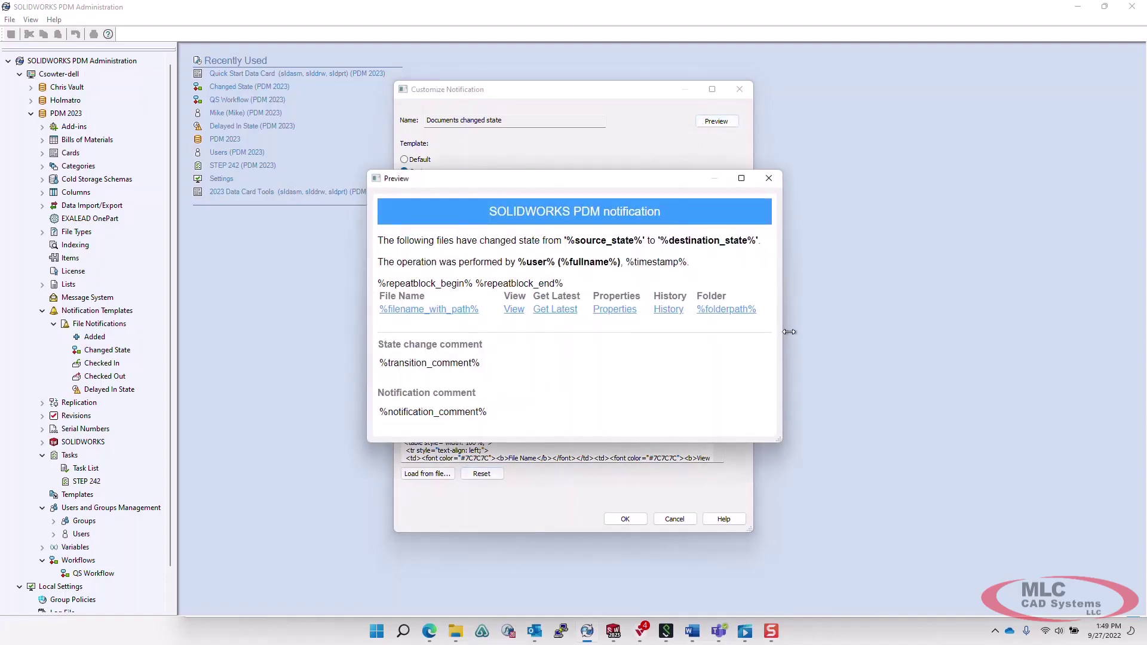
pyautogui.moveTo(789, 331); pyautogui.dragTo(1037, 332)
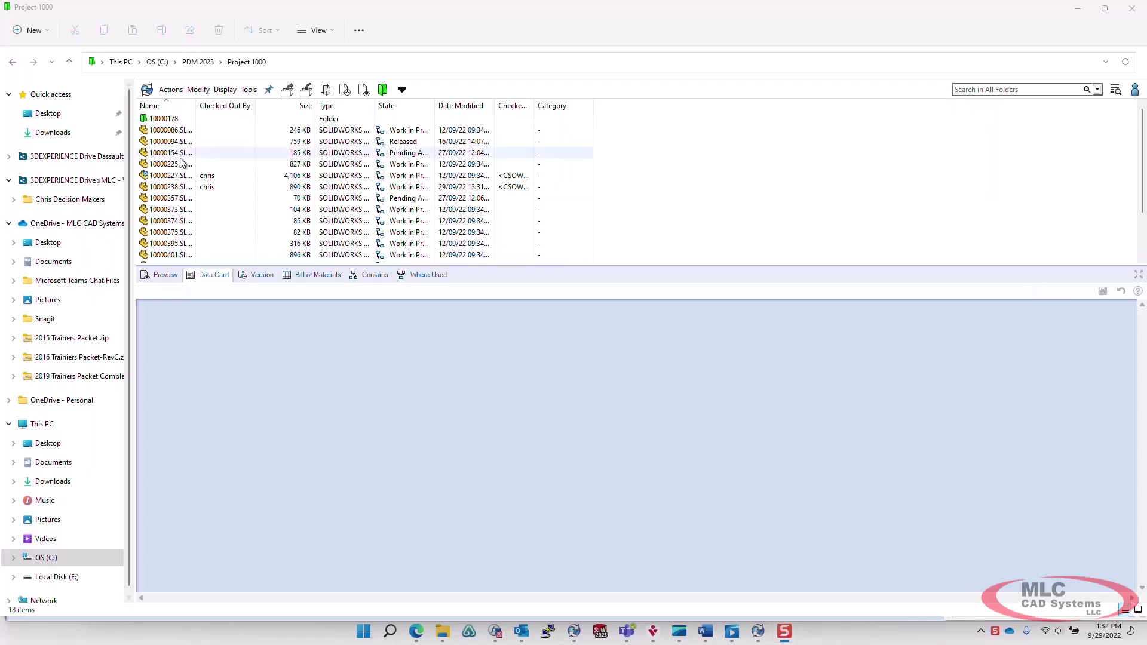
# Copy the file name 10000227.SLDASM from its data card and paste it into Doc Number.
pyautogui.click(239, 175)
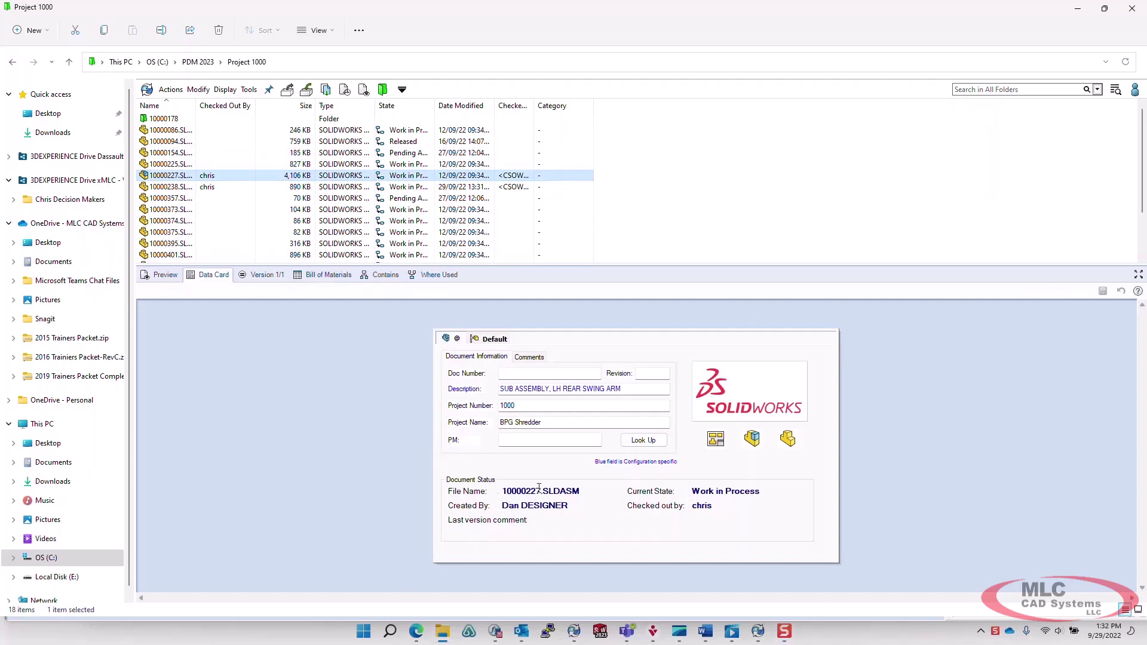
pyautogui.moveTo(580, 491); pyautogui.dragTo(505, 490)
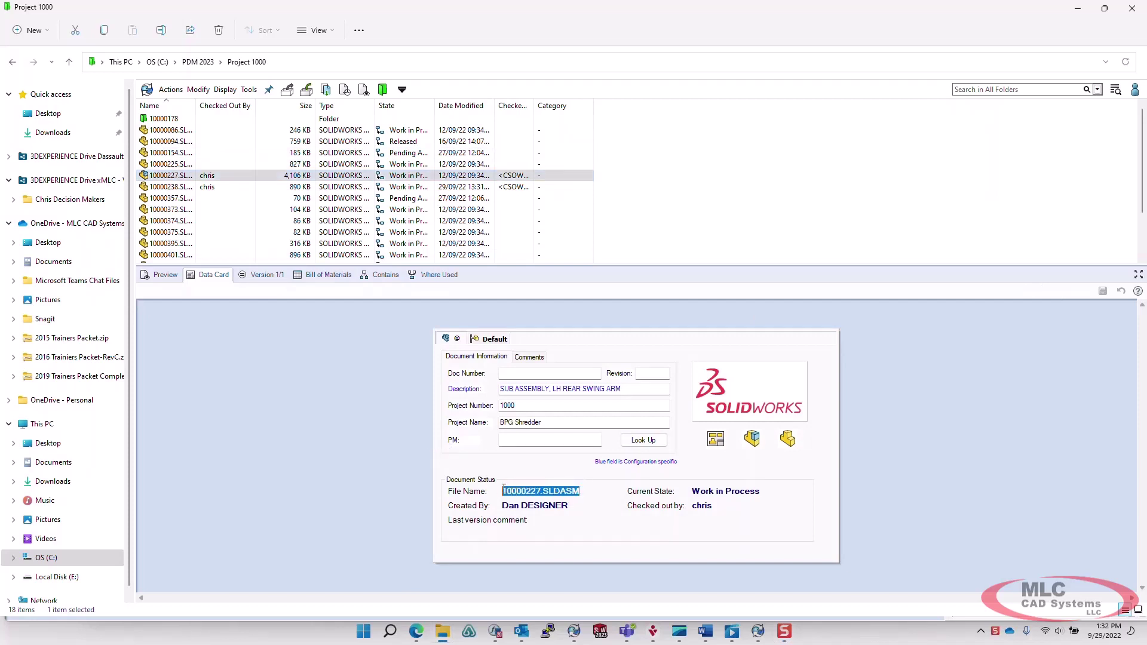
pyautogui.rightClick(514, 488)
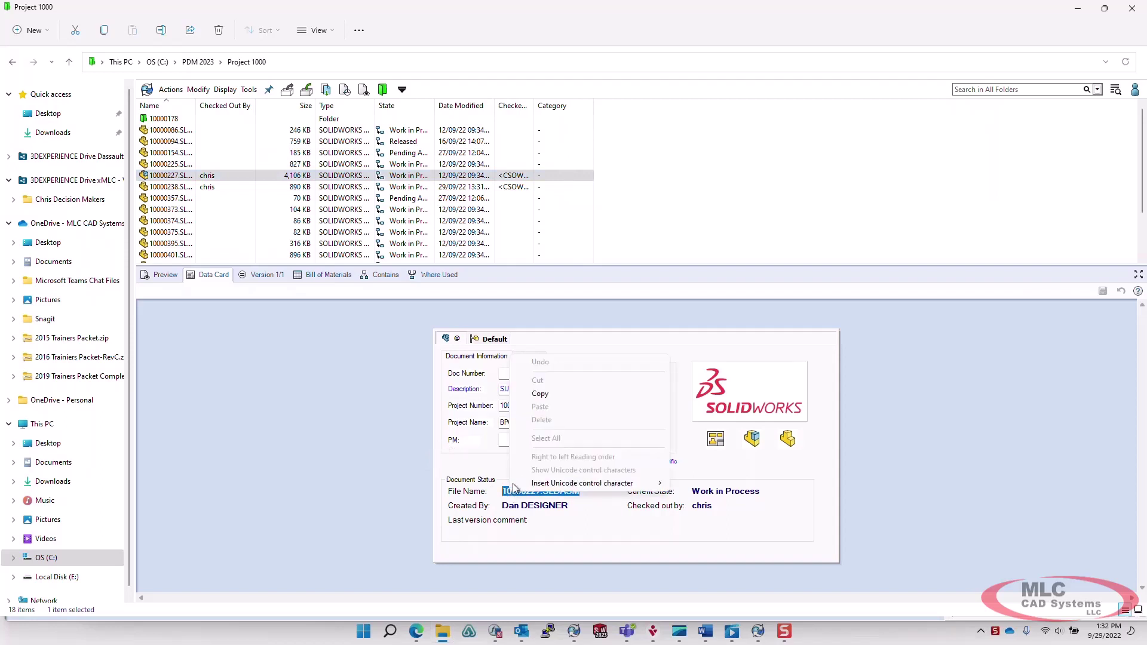
pyautogui.click(540, 393)
pyautogui.click(527, 374)
pyautogui.rightClick(527, 374)
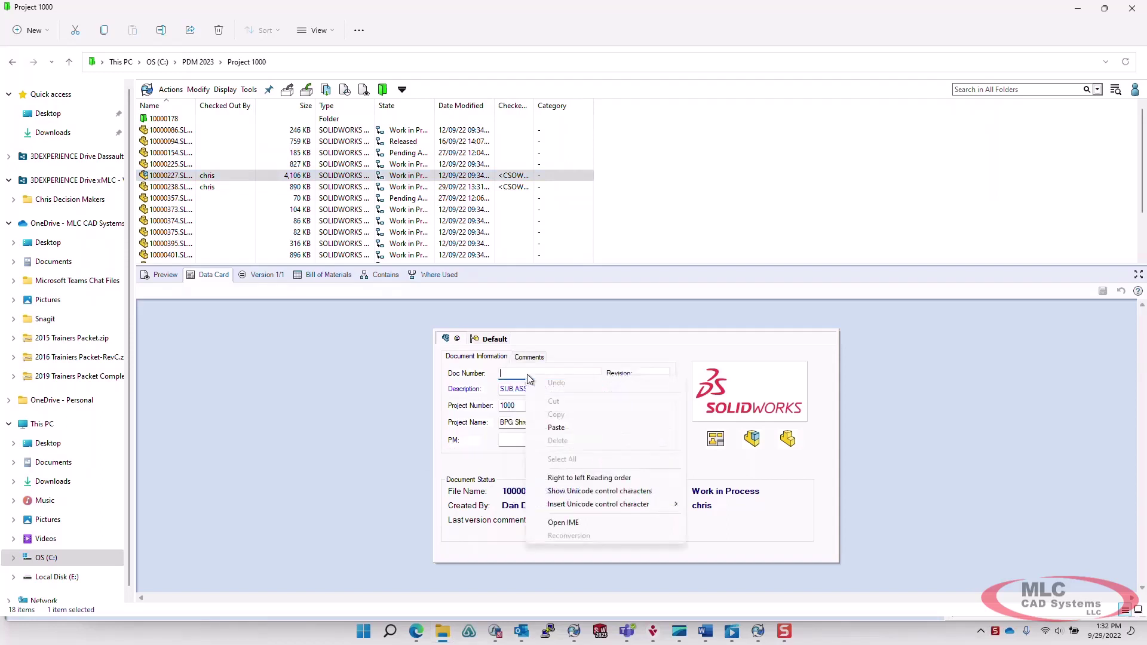
pyautogui.click(556, 428)
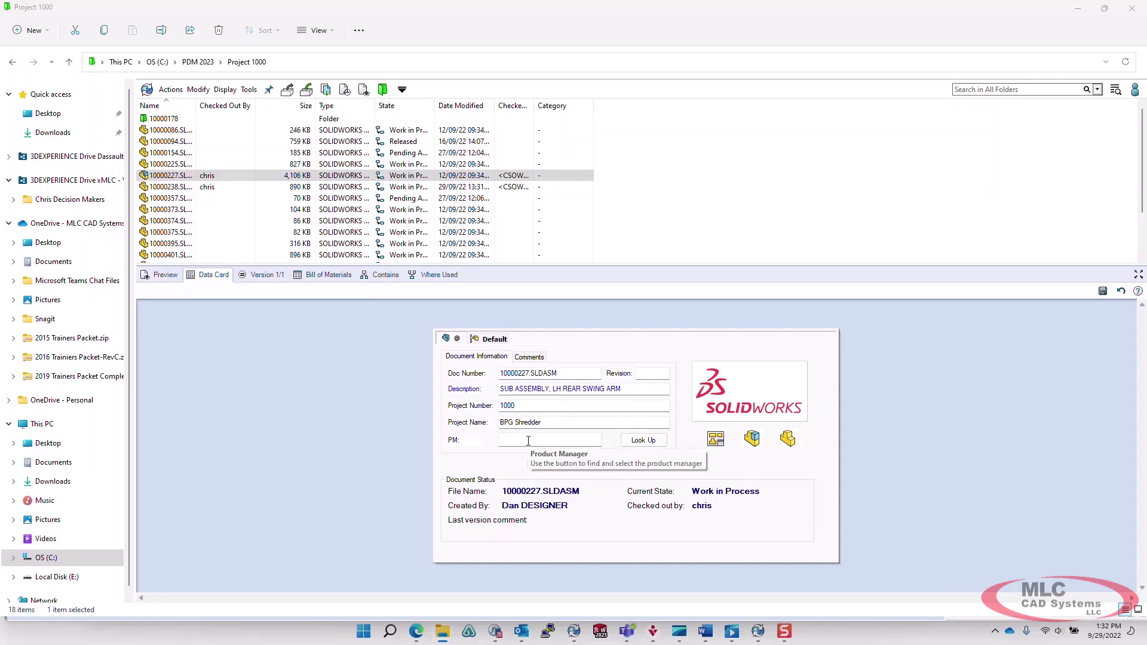
# Abandon a Project Manager user search, then save 10000227.SLDASM's card edits and switch to part 10000238.
pyautogui.click(638, 442)
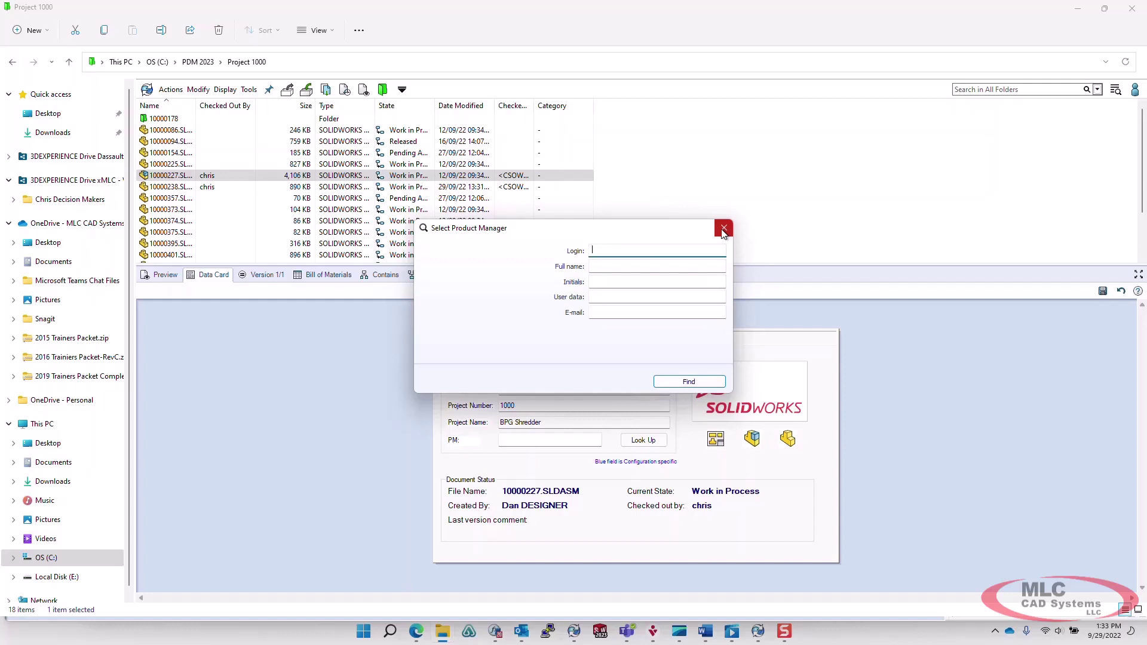
pyautogui.click(723, 230)
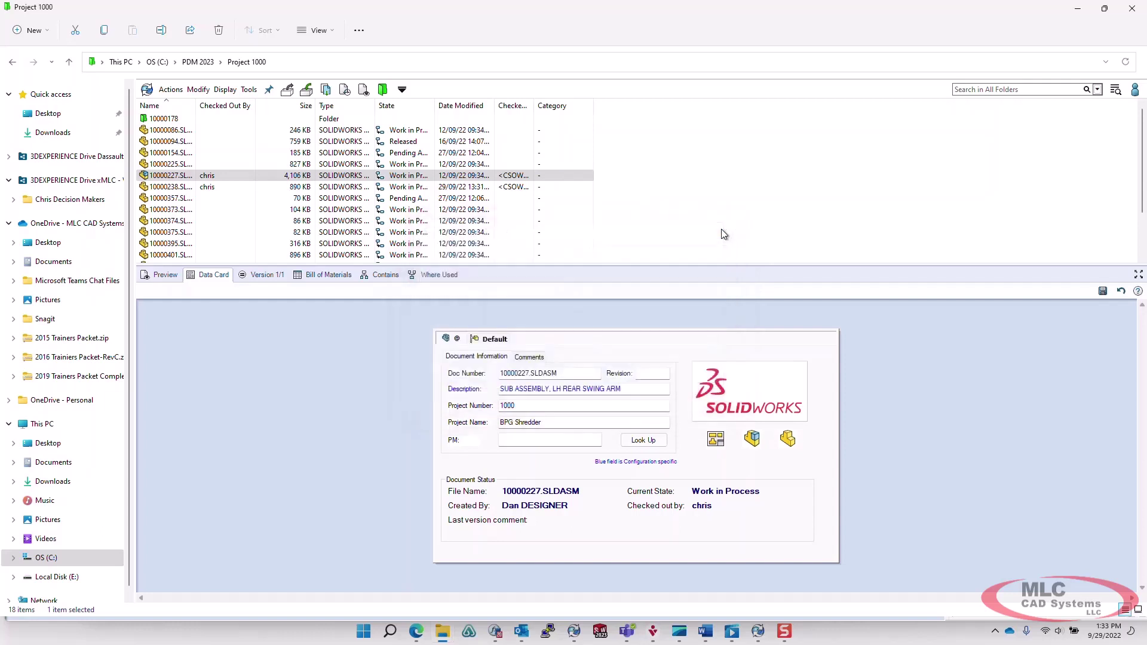
pyautogui.click(184, 188)
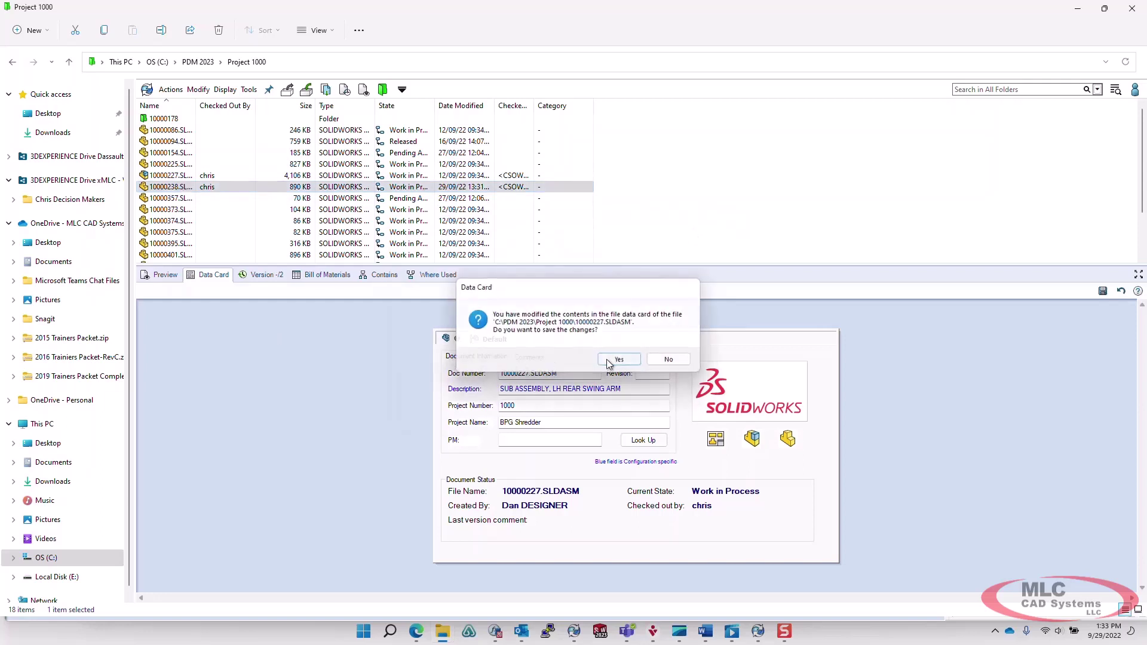
pyautogui.click(608, 359)
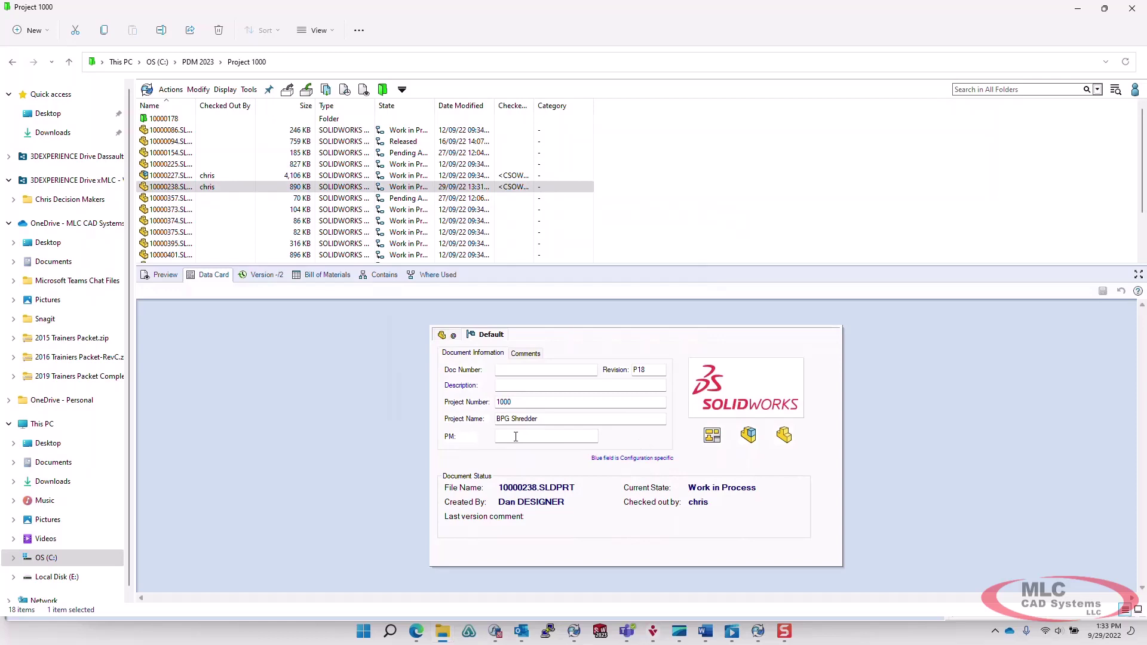
# Give the PM edit box the tooltip 'Project Manager', body 'Use the Button to find and select the project manager', and save.
pyautogui.click(757, 636)
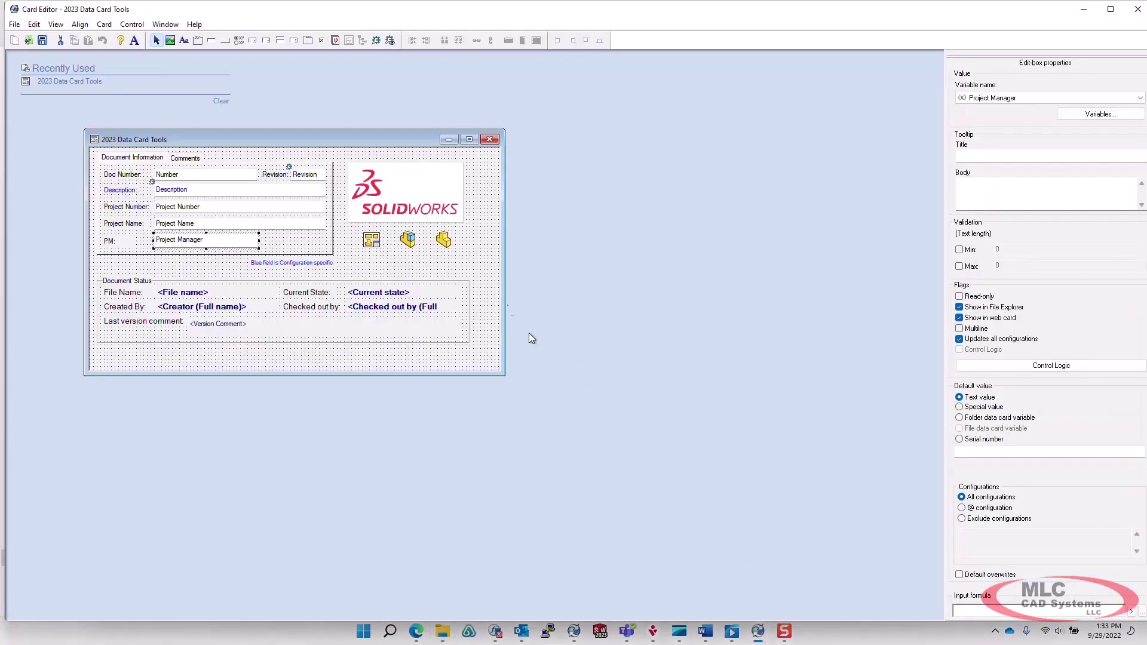
pyautogui.click(485, 270)
pyautogui.click(191, 238)
pyautogui.click(969, 155)
pyautogui.write('Project Manager')
pyautogui.click(989, 187)
pyautogui.write('Use the Button to')
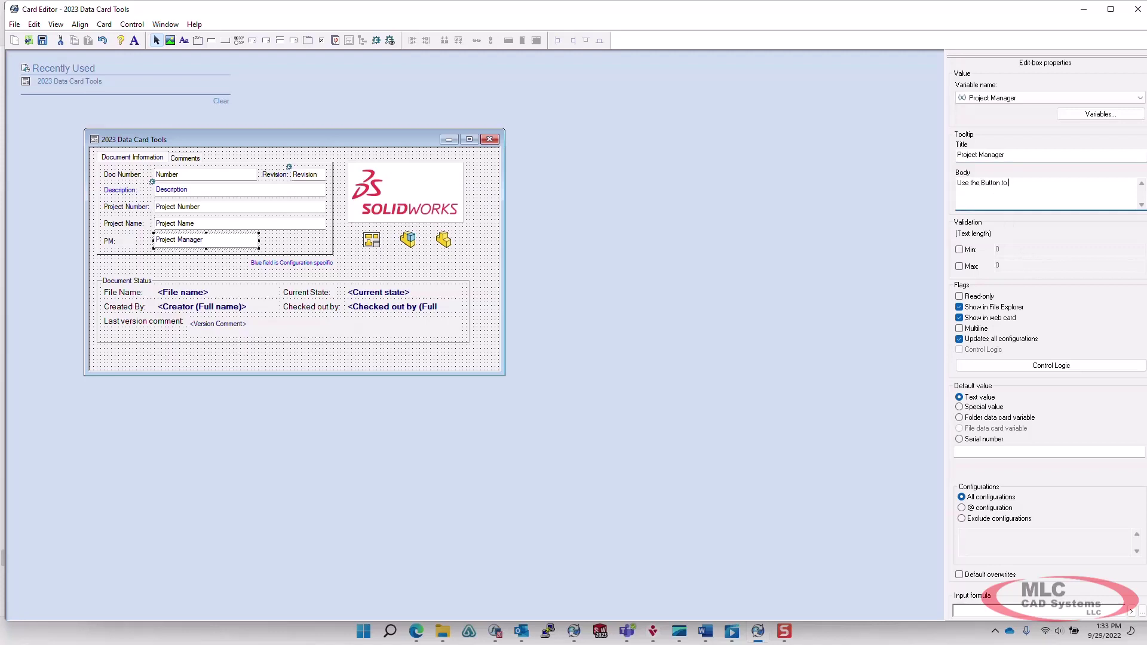
pyautogui.write(' find and select the project manager')
pyautogui.click(44, 43)
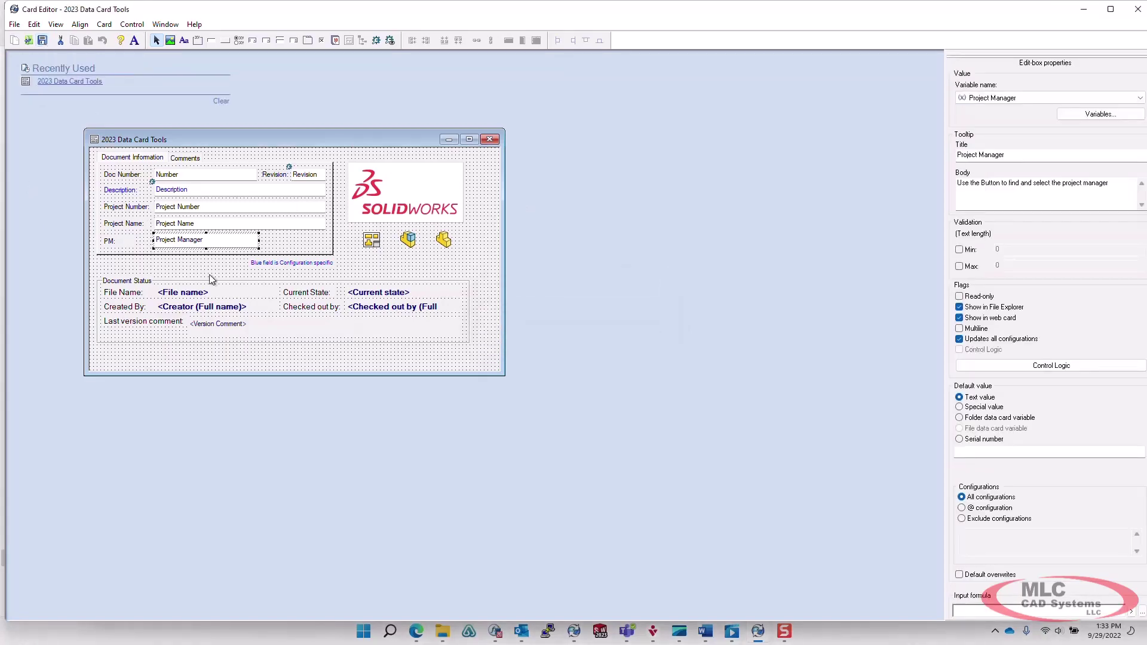
pyautogui.moveTo(442, 638)
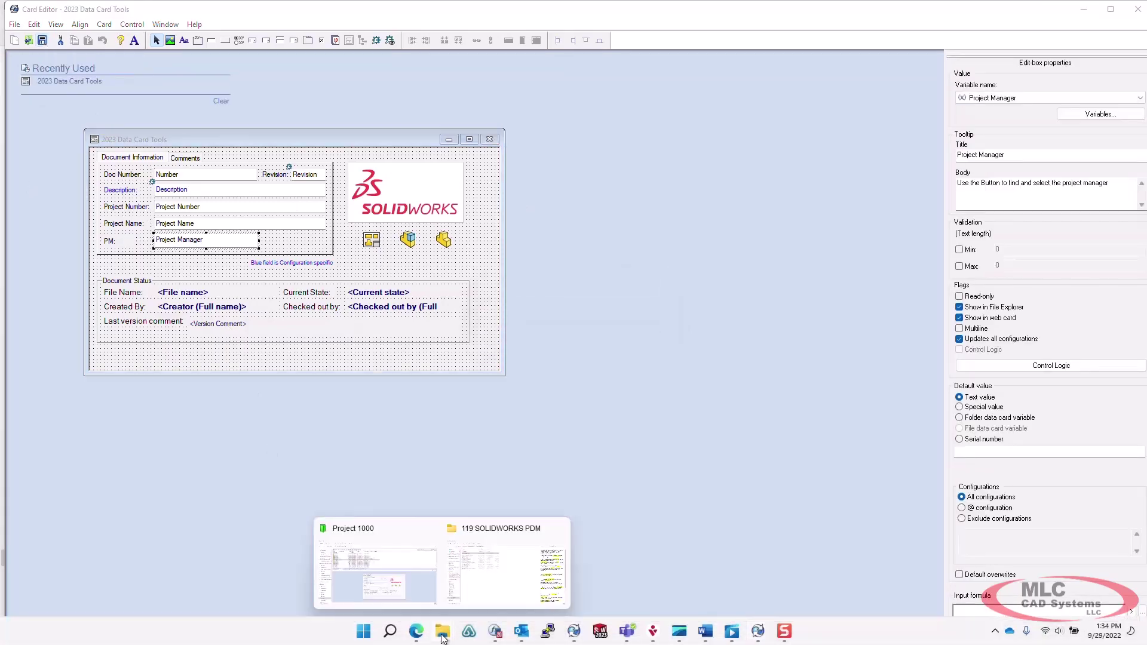
pyautogui.click(384, 587)
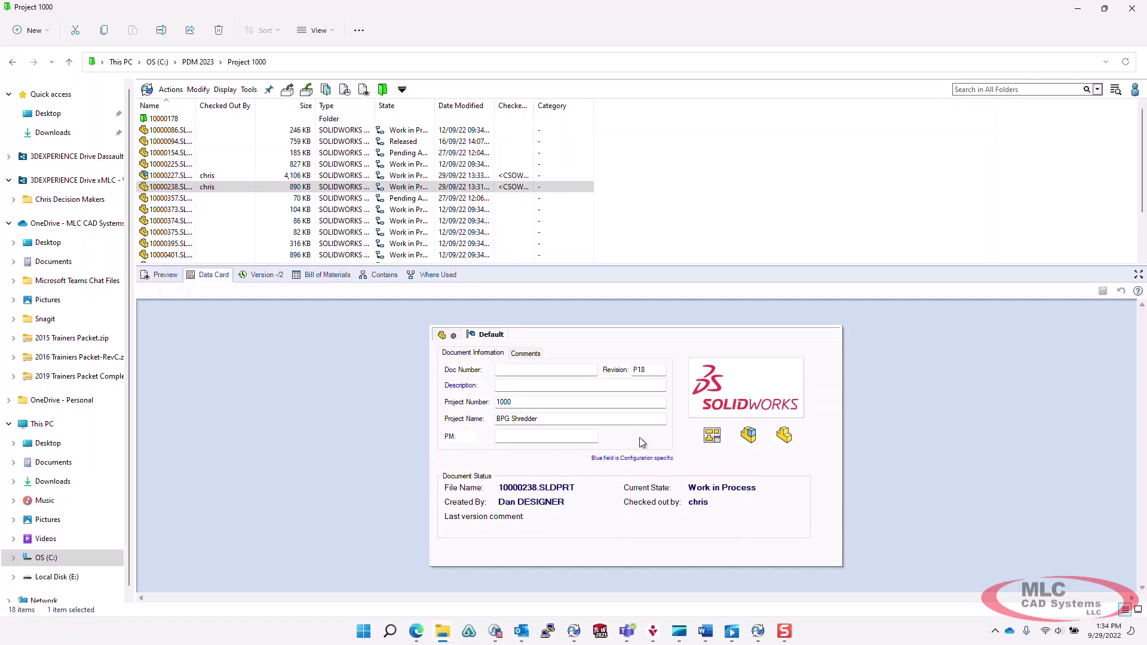
pyautogui.click(757, 631)
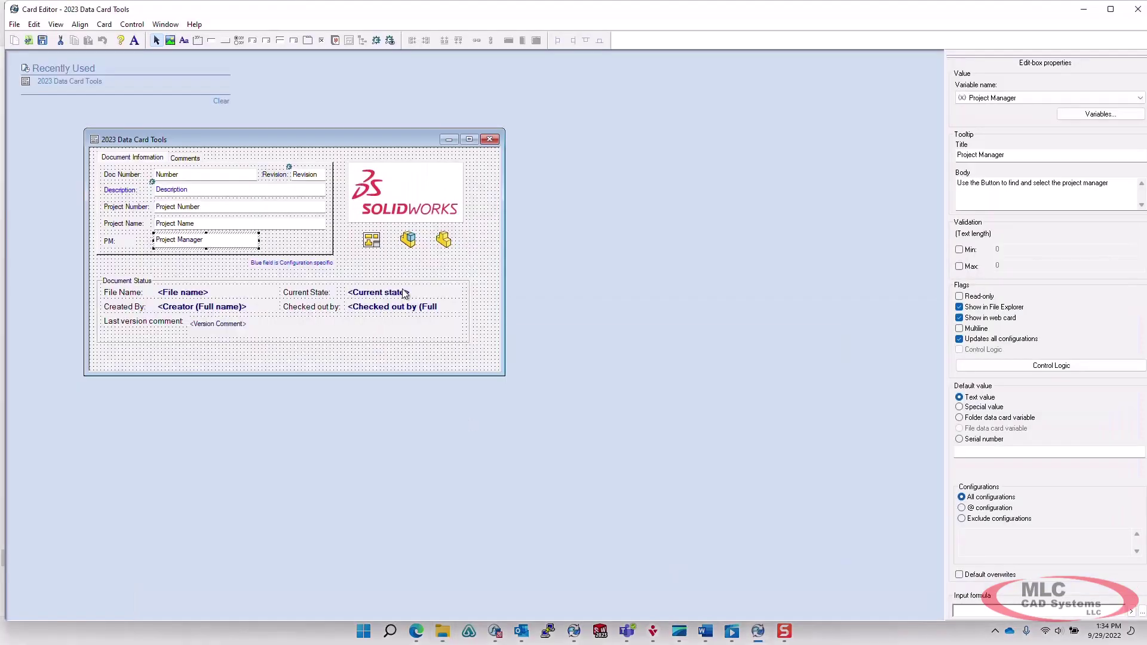
# Draw a button right of the PM field and caption it 'Look UP PM'.
pyautogui.click(421, 267)
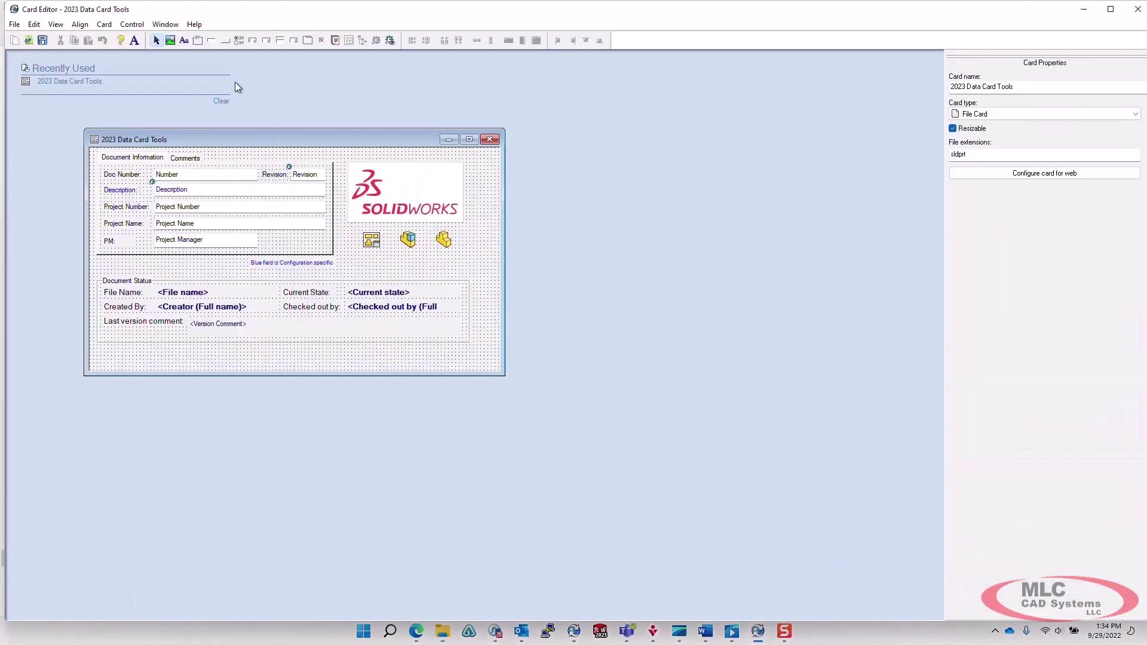
pyautogui.click(225, 40)
pyautogui.moveTo(265, 234); pyautogui.dragTo(327, 253)
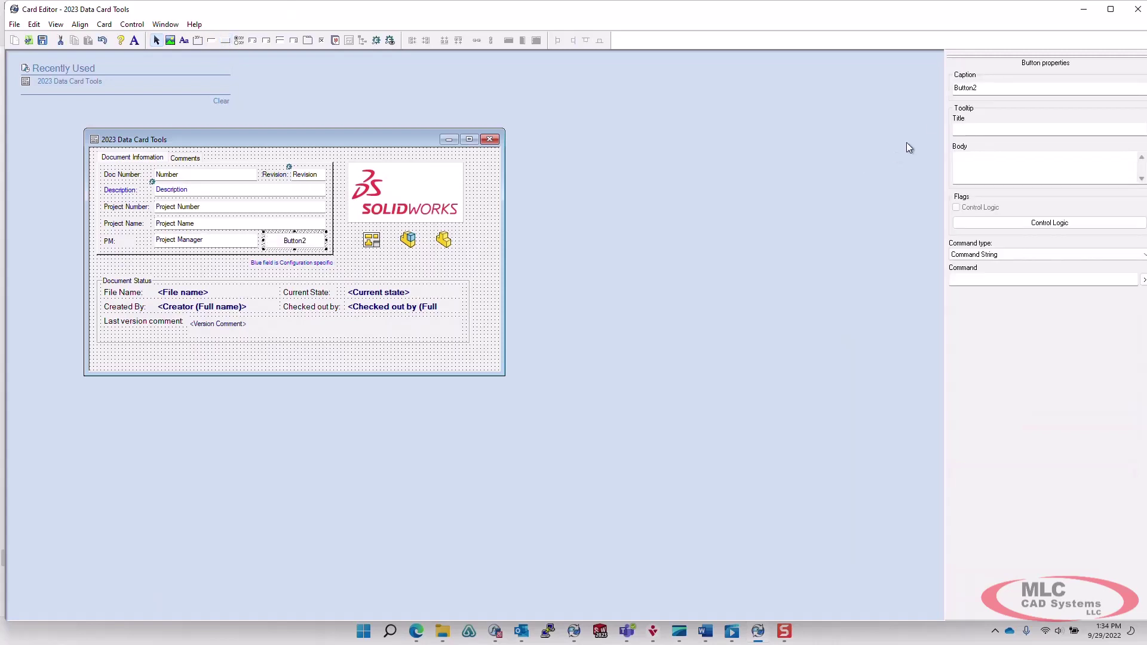
pyautogui.doubleClick(990, 90)
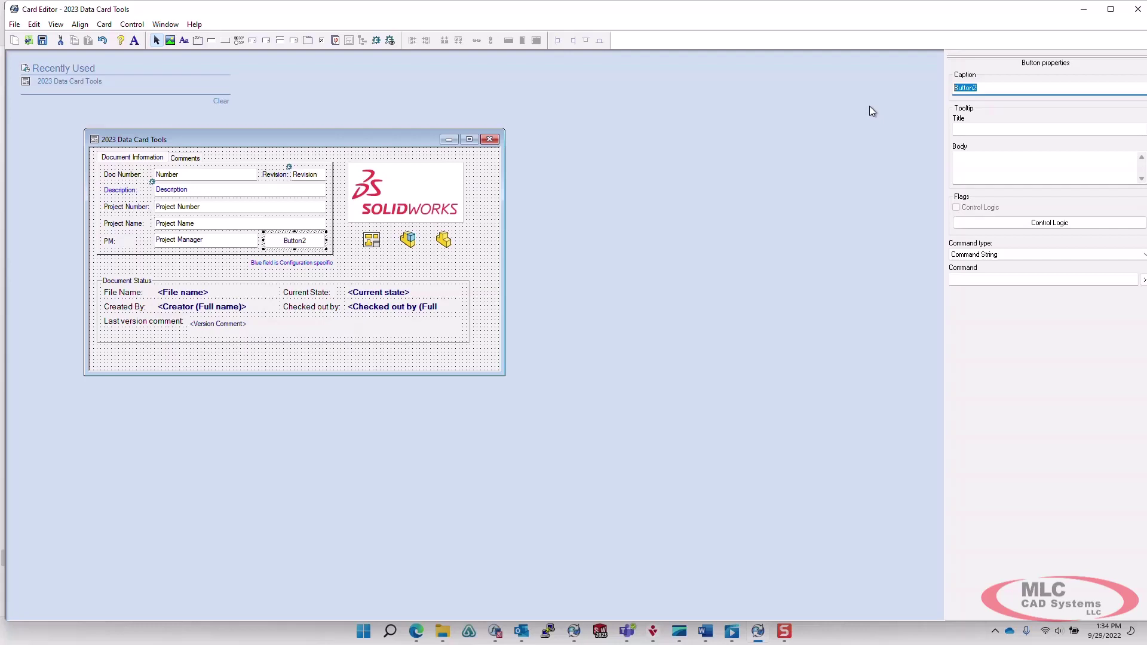
pyautogui.write('Look UP PM')
pyautogui.click(1001, 253)
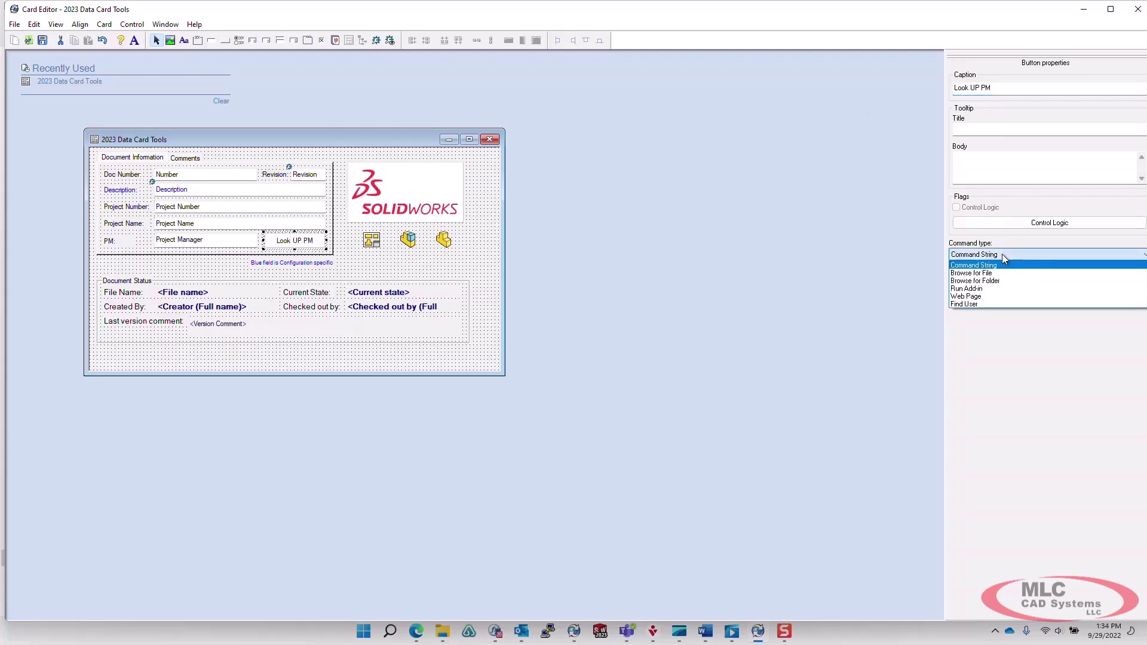
# Set the button to Find User with caption 'Select the Project Manager', returning Full name into Project Manager, then save.
pyautogui.click(991, 303)
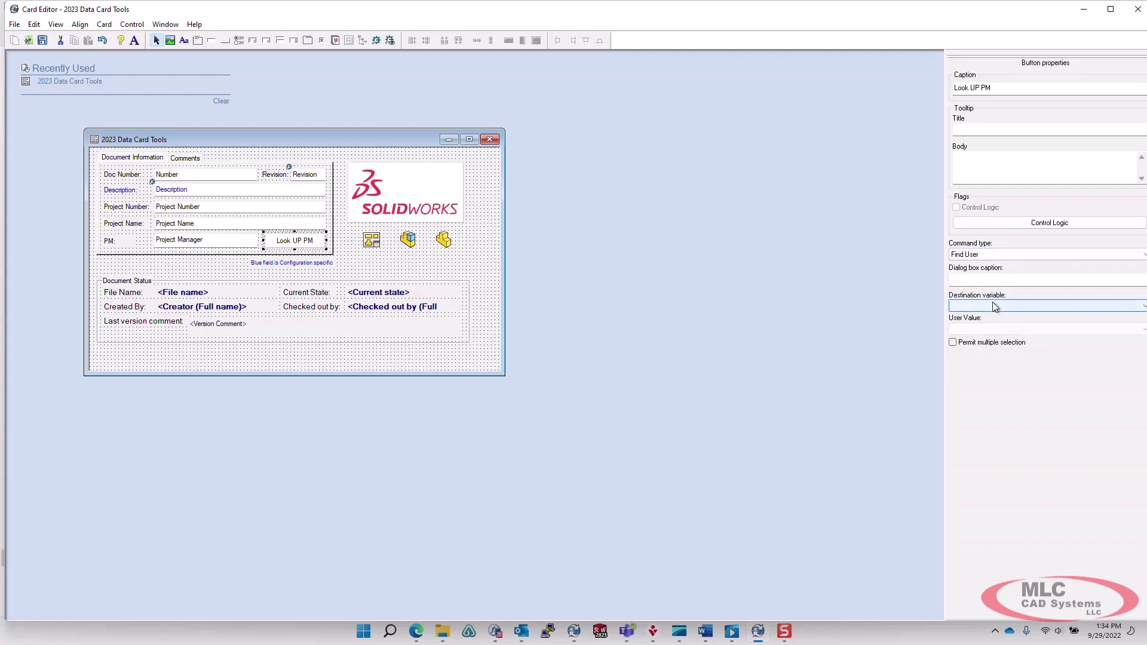
pyautogui.click(970, 281)
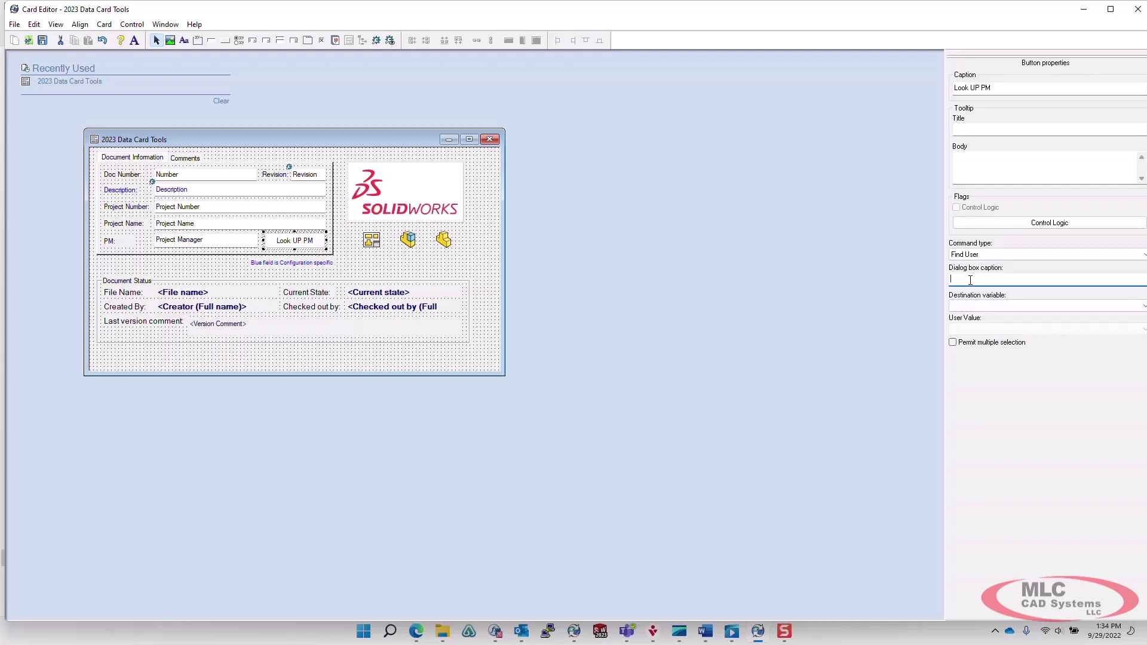
pyautogui.write('Select the Project Manager')
pyautogui.click(980, 307)
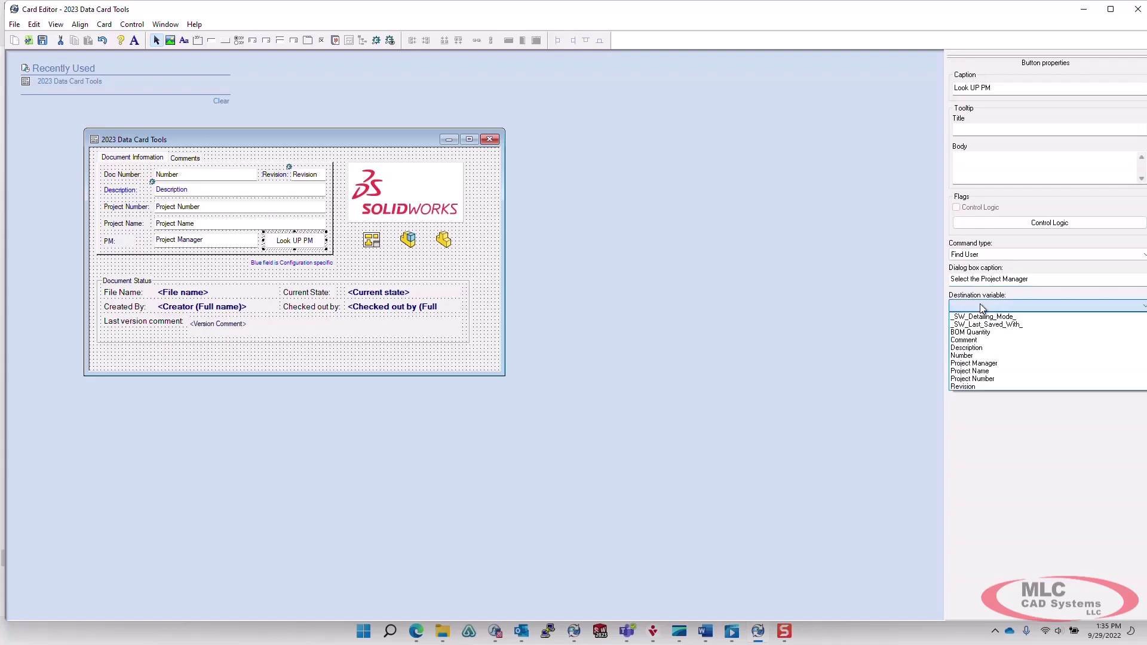
pyautogui.click(985, 363)
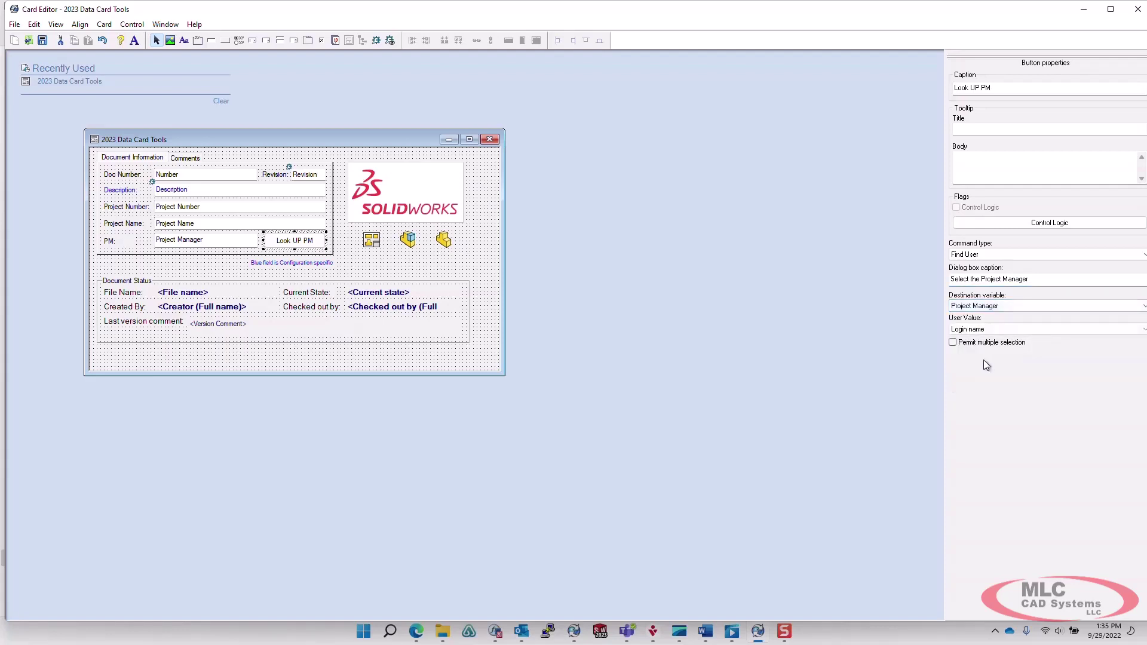
pyautogui.click(988, 330)
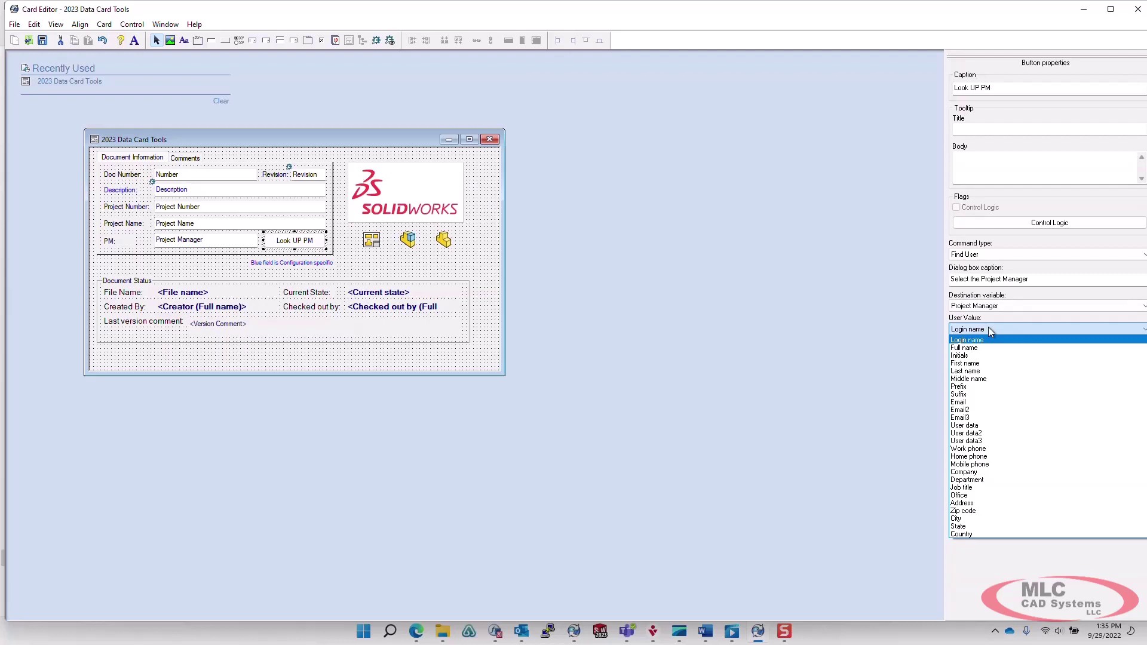
pyautogui.click(966, 347)
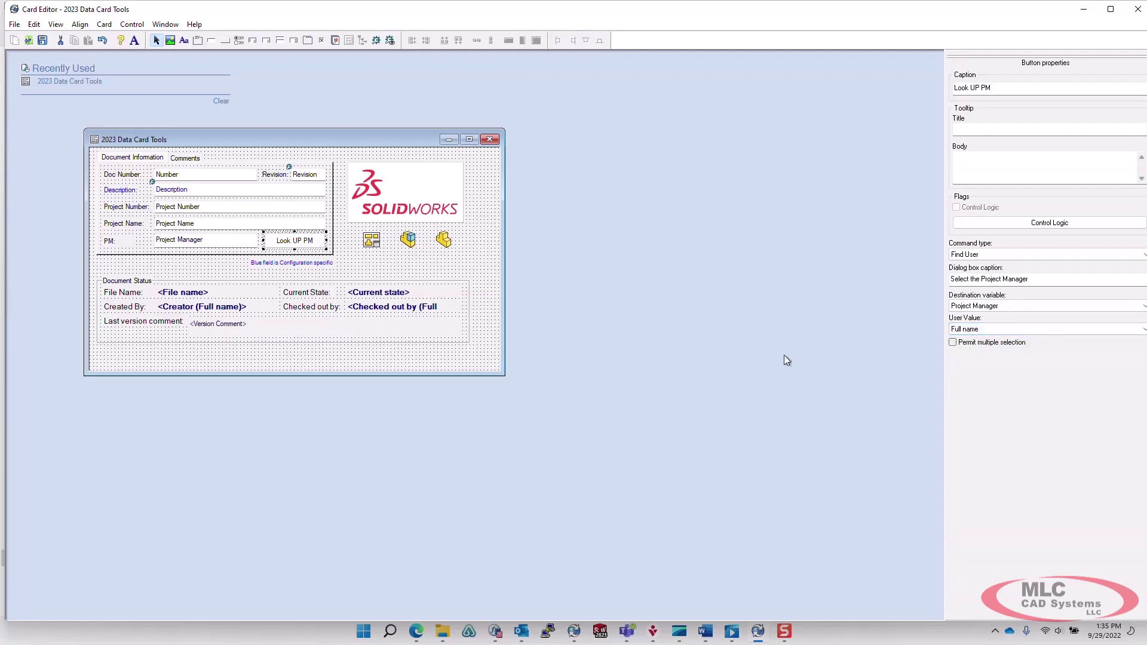
pyautogui.click(43, 41)
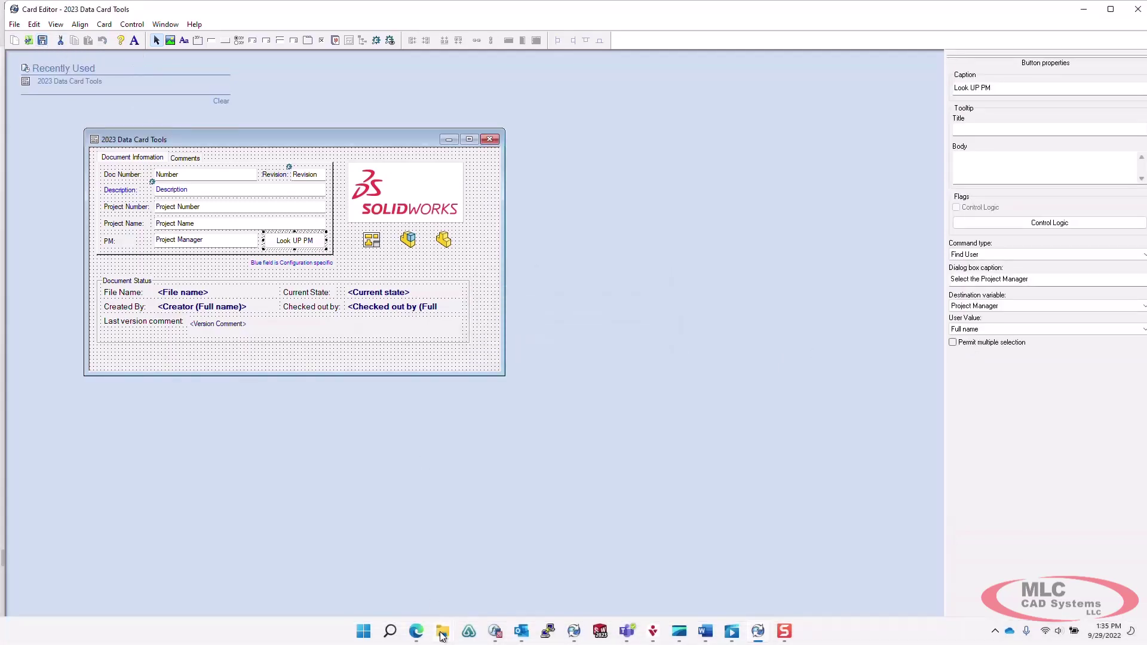
# On part 10000238's data card, use Look UP PM to find a user by login and fill PM with their full name.
pyautogui.moveTo(441, 635)
pyautogui.click(371, 528)
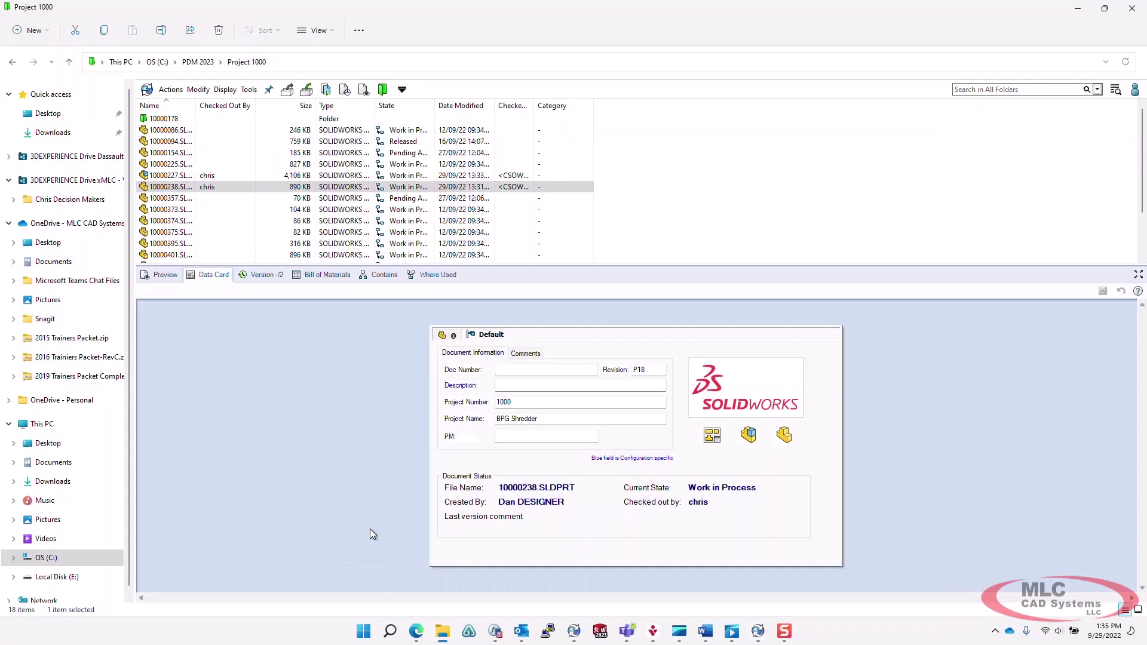
pyautogui.click(185, 188)
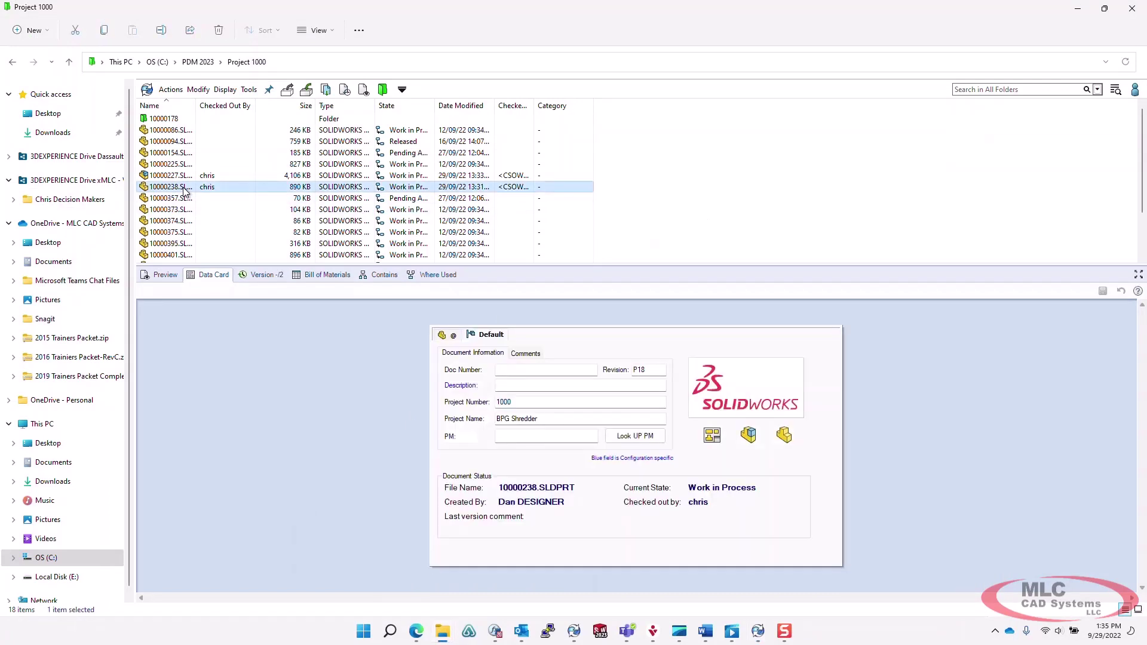
pyautogui.click(628, 436)
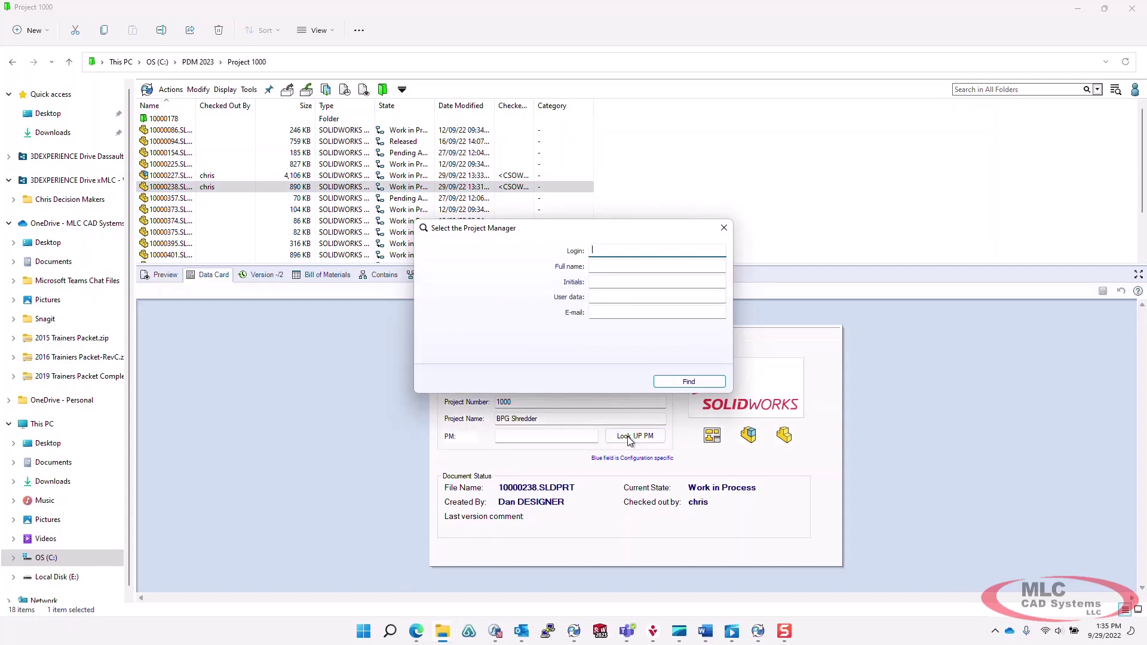
pyautogui.write('jason')
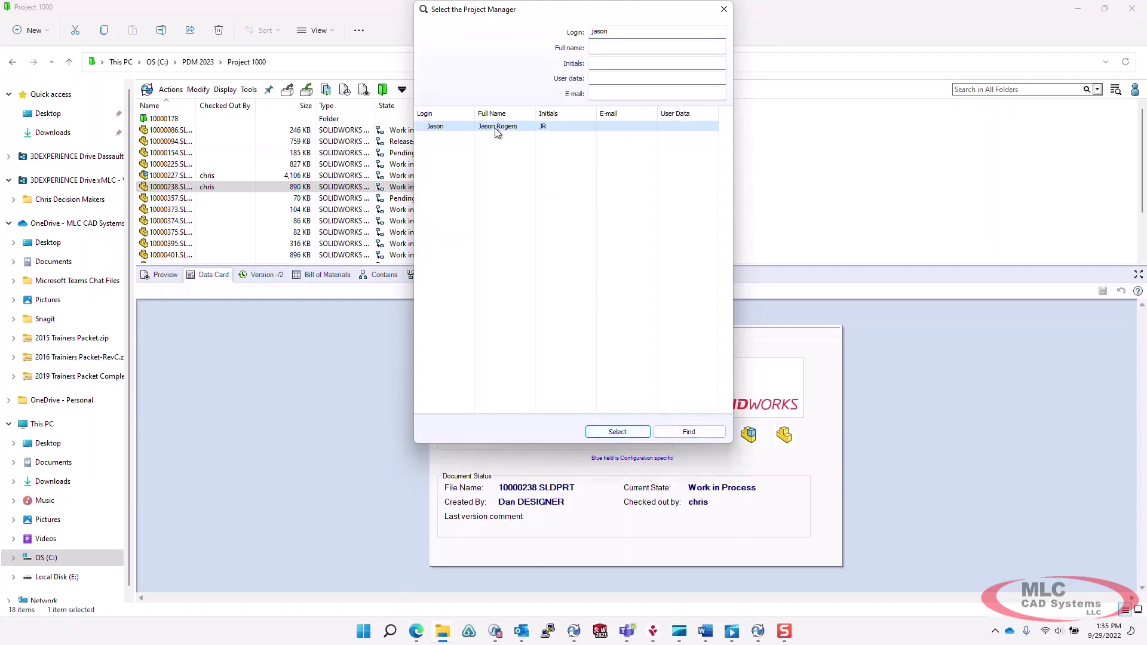
pyautogui.click(600, 434)
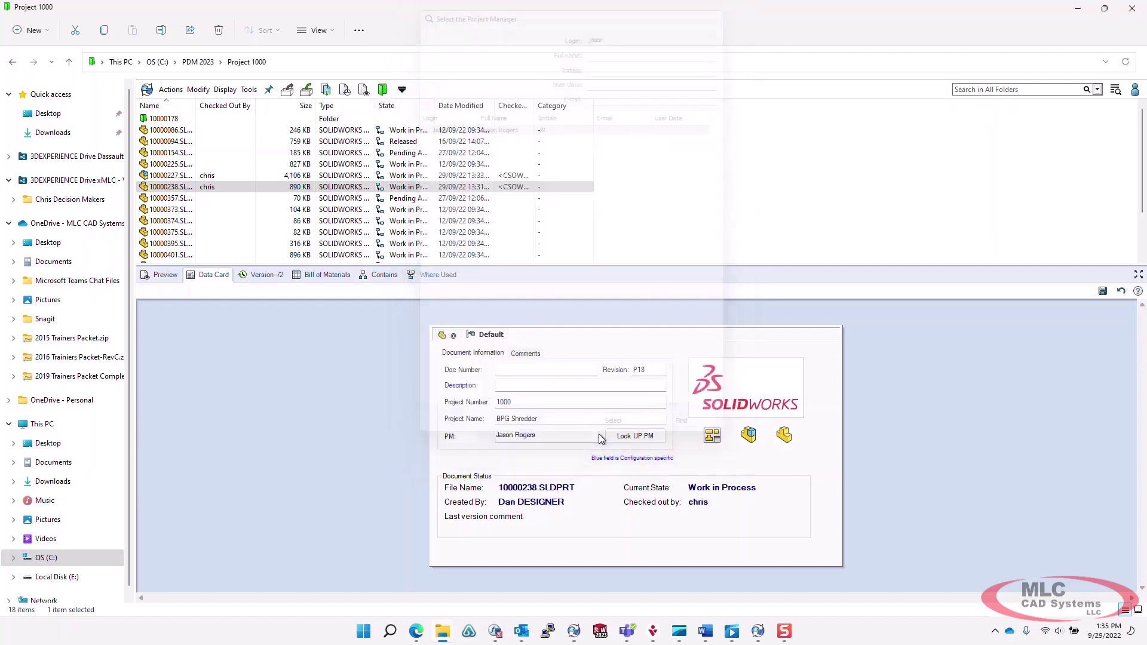
pyautogui.moveTo(541, 436); pyautogui.dragTo(514, 437)
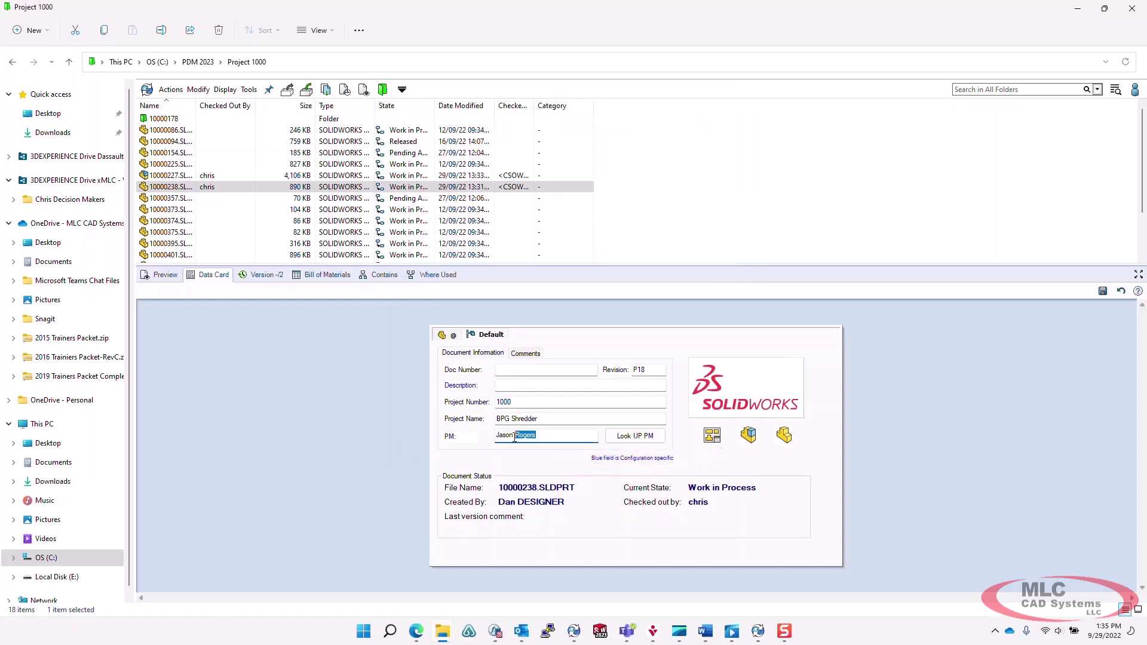
pyautogui.click(559, 436)
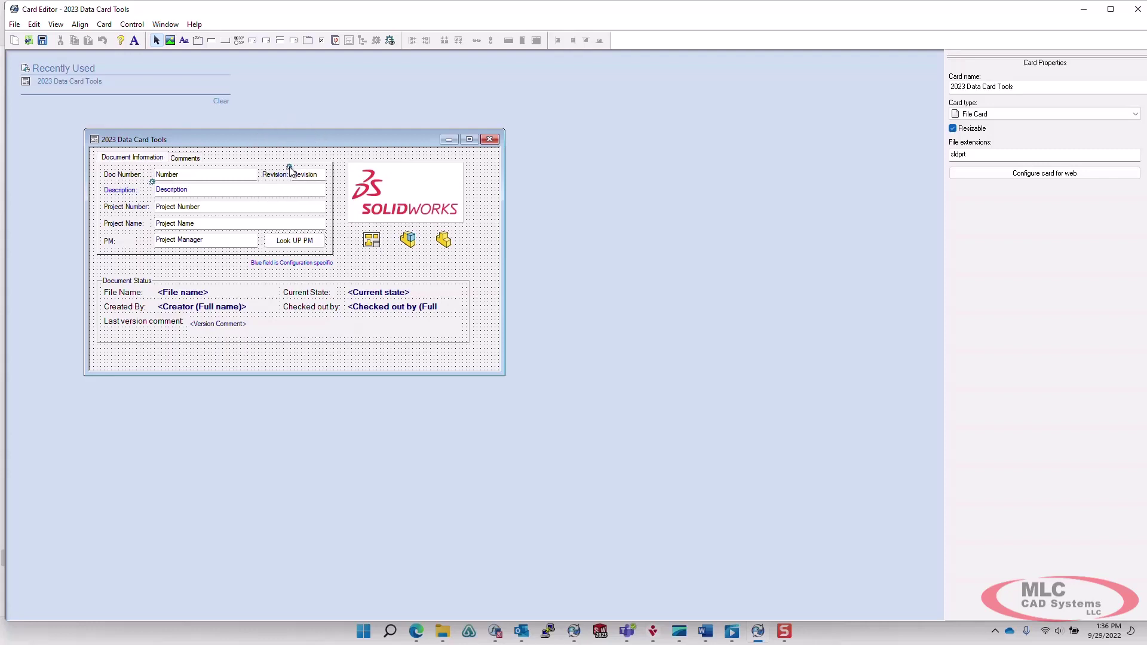
pyautogui.click(308, 175)
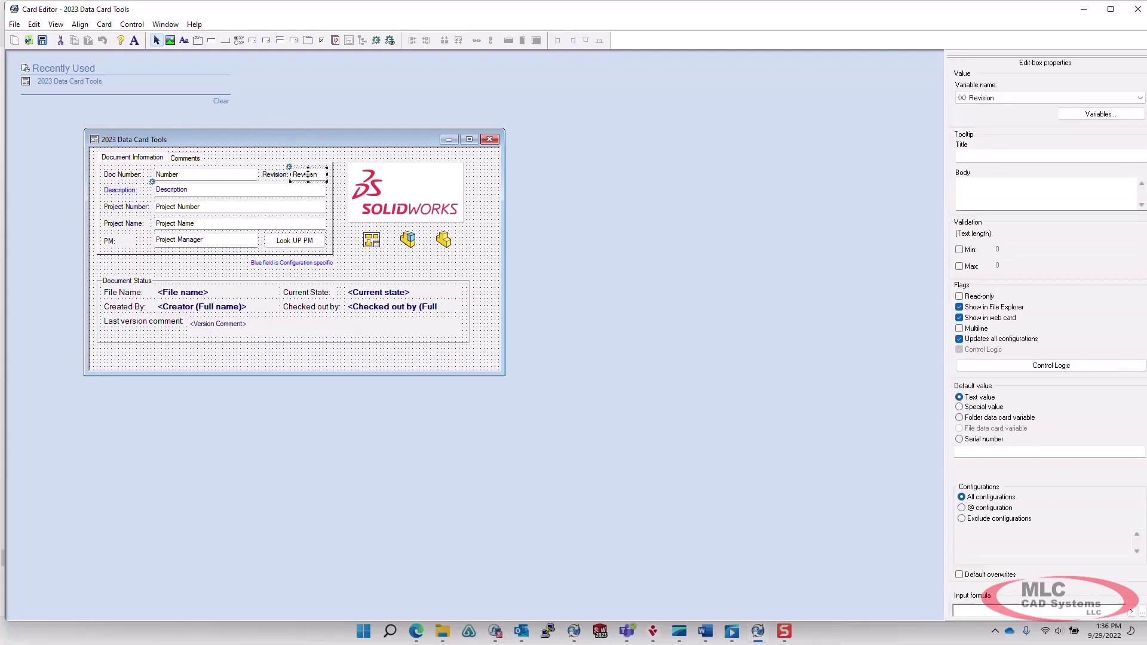
pyautogui.click(176, 189)
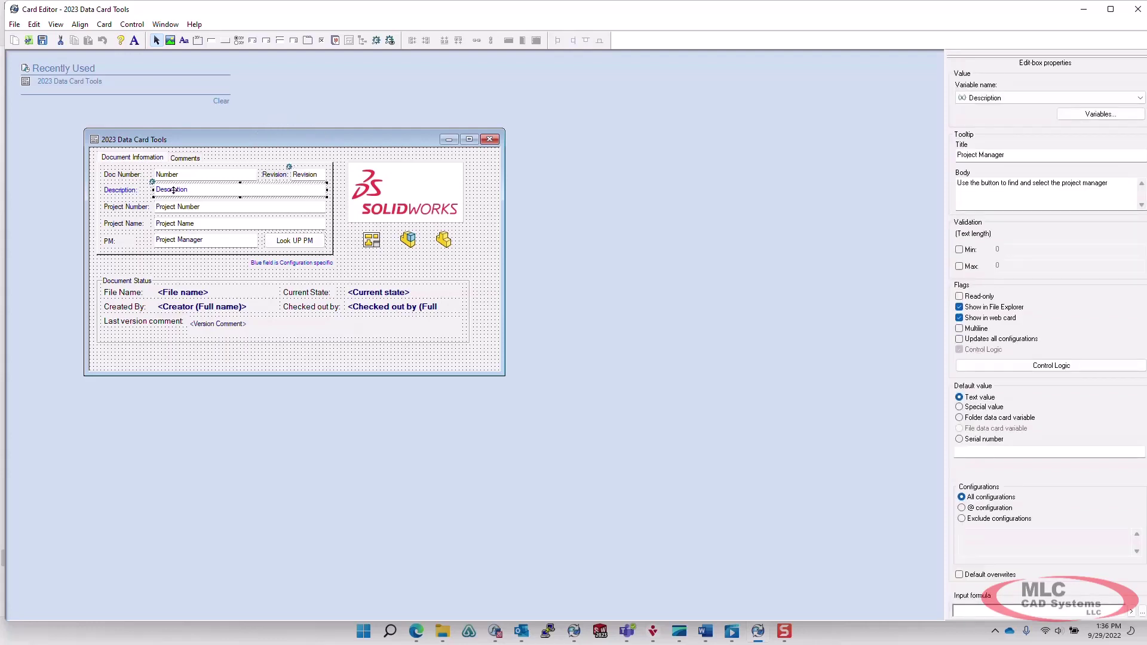
pyautogui.click(1045, 370)
pyautogui.click(710, 209)
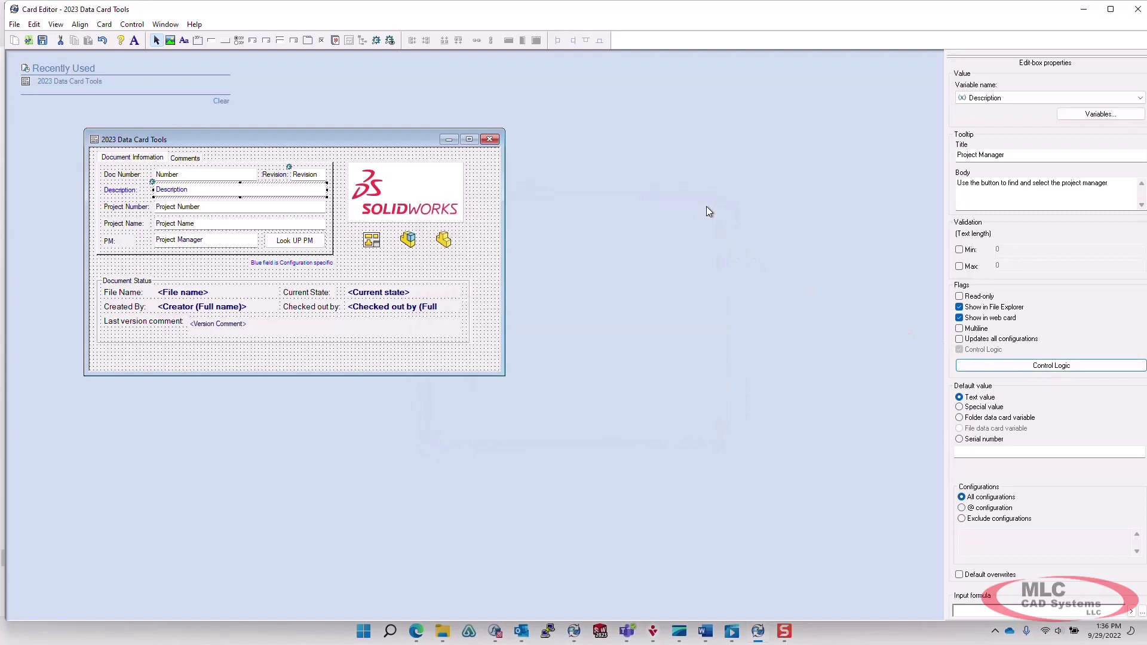